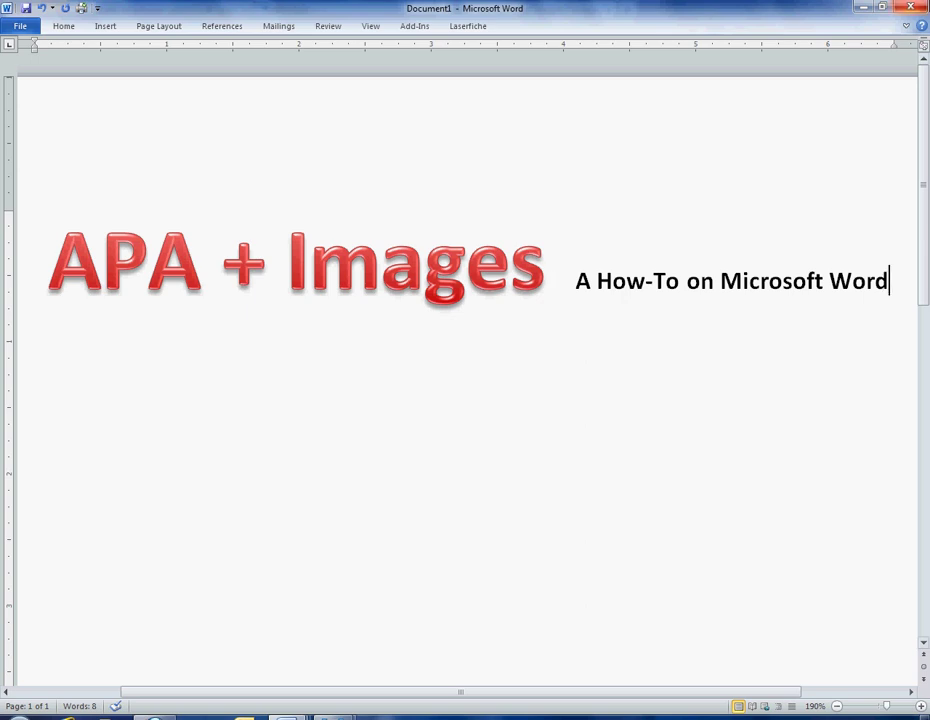
Minimize the APA + Images title document to reveal the course's APA Supplements page.
{"action": "left_click", "coordinate": [864, 12]}
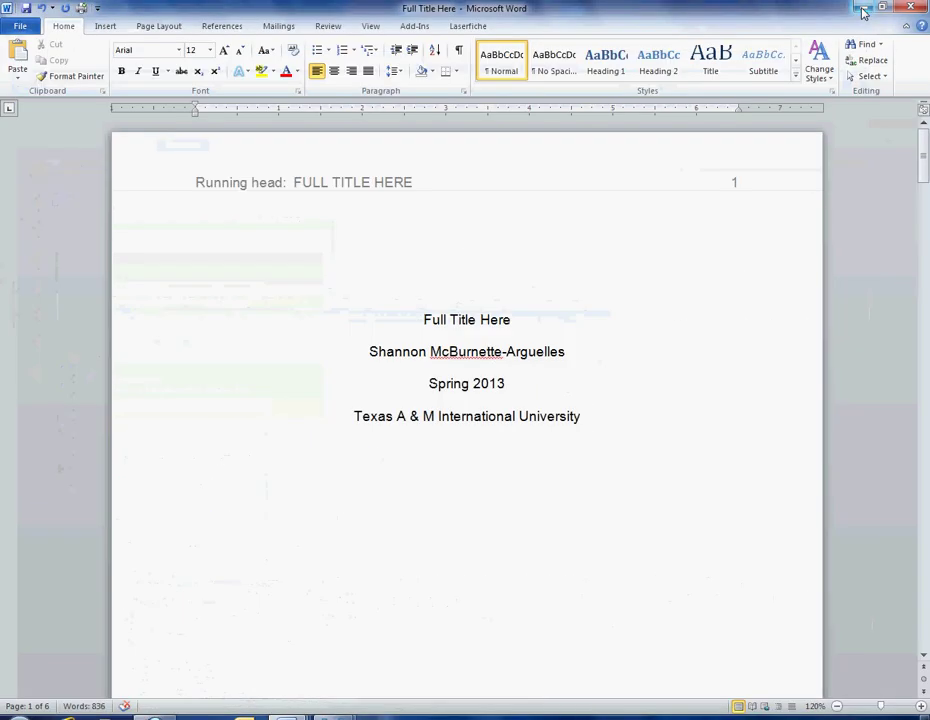
Minimize the Word paper to reveal the 'APA rules for Visuals - PSM' handbook photo.
{"action": "left_click", "coordinate": [864, 12]}
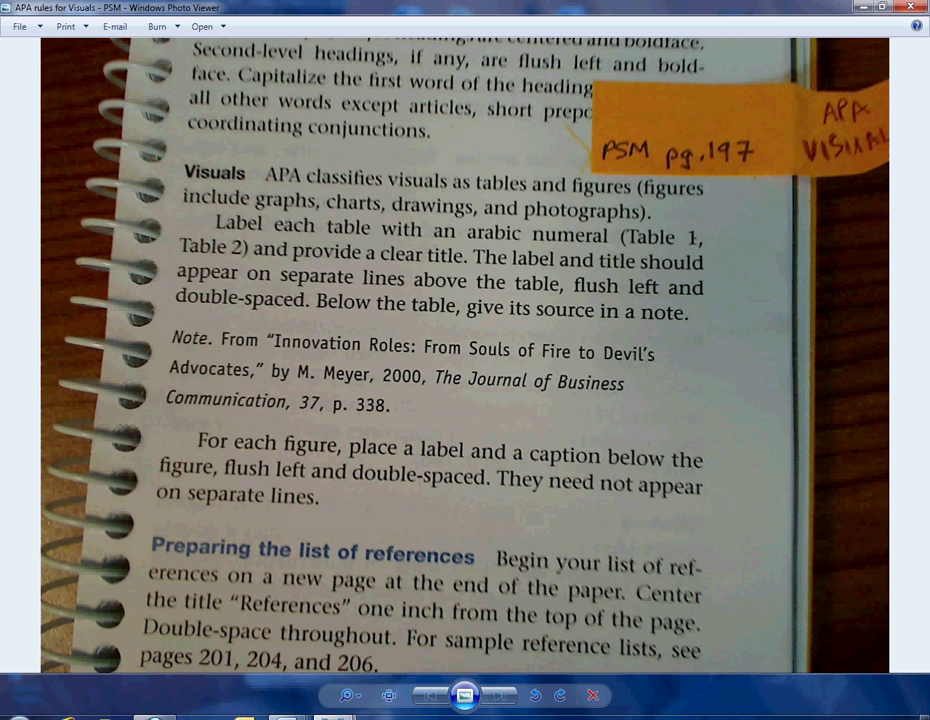
Back in Firefox, close the ENGL 1302 tab and highlight the Figure 2.1 caption lines.
{"action": "key", "text": "alt+Tab"}
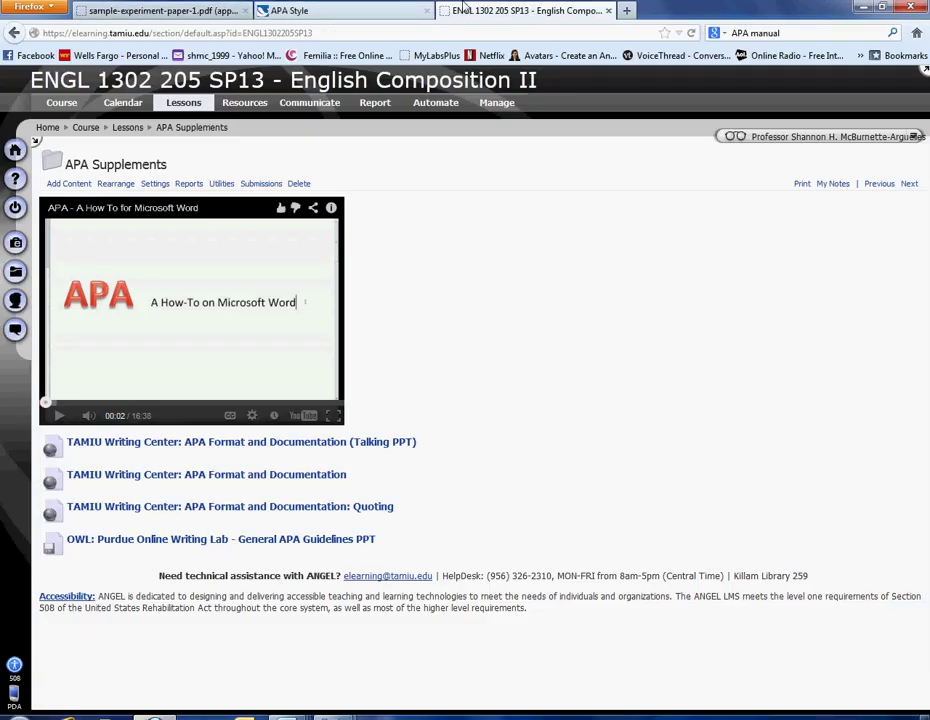
{"action": "left_click", "coordinate": [608, 11]}
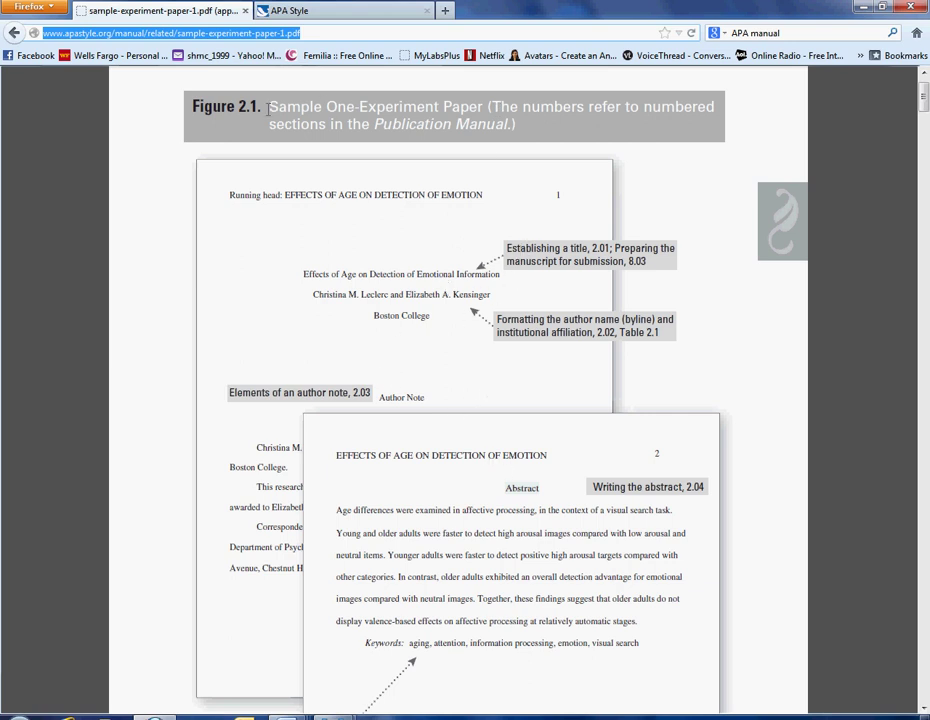
{"action": "left_click_drag", "start_coordinate": [271, 105], "coordinate": [483, 107]}
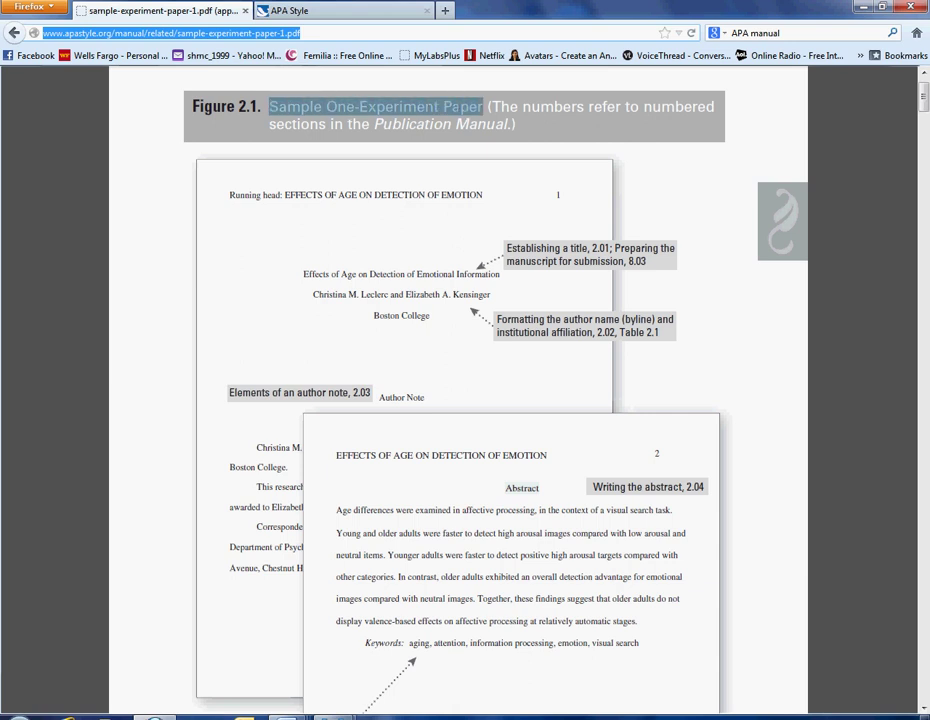
{"action": "left_click", "coordinate": [489, 106]}
{"action": "left_click_drag", "start_coordinate": [489, 106], "coordinate": [702, 122]}
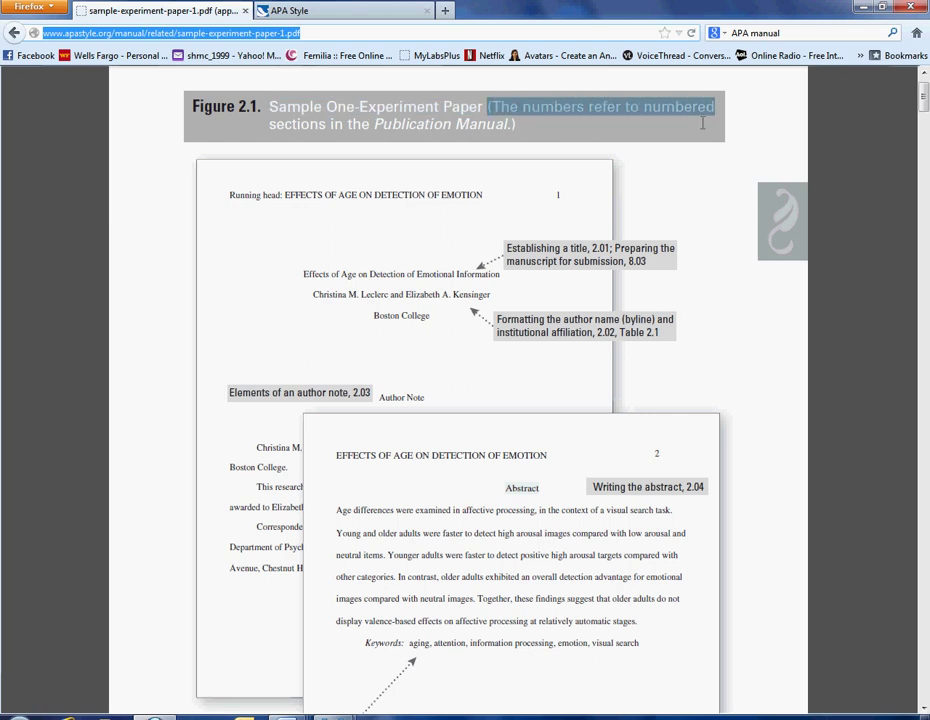
{"action": "left_click_drag", "start_coordinate": [270, 124], "coordinate": [515, 125]}
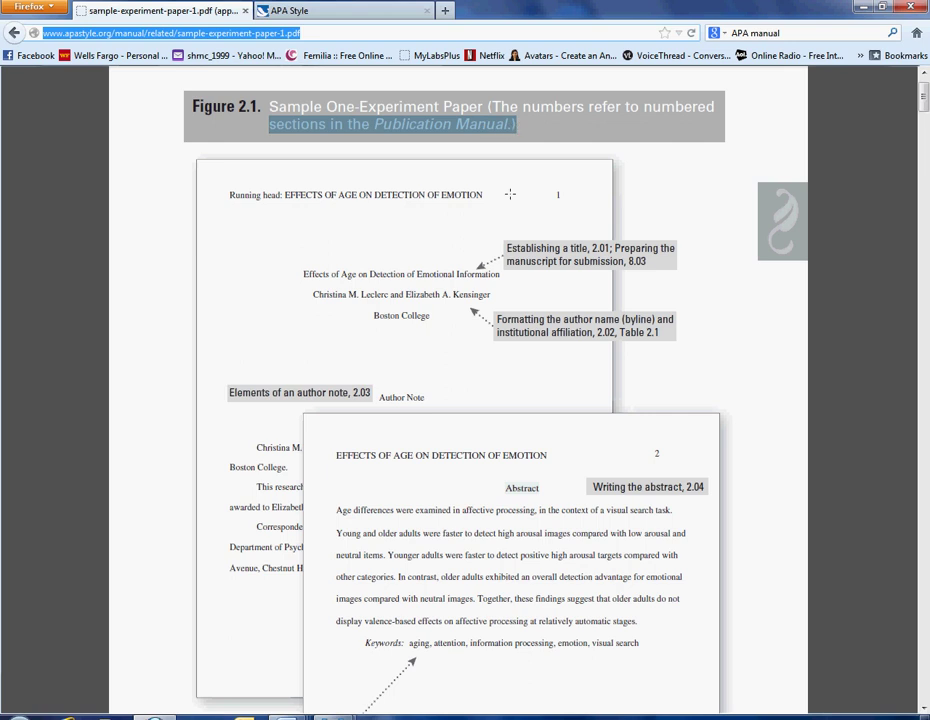
Highlight the 'Establishing a title' callout, 'Publication Manual', and section number 2.01.
{"action": "left_click_drag", "start_coordinate": [505, 248], "coordinate": [660, 268]}
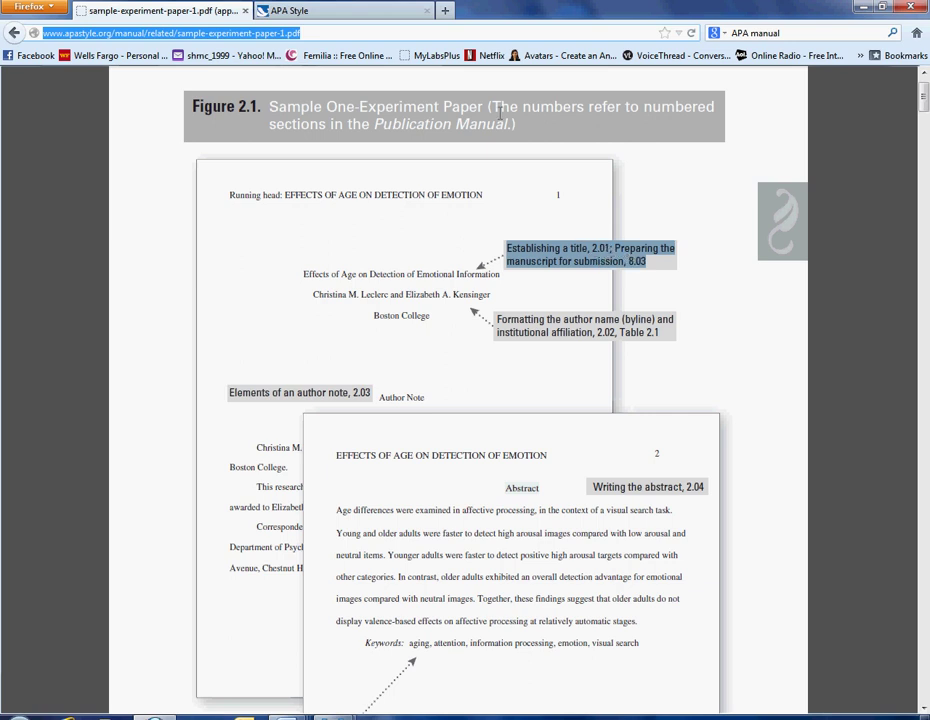
{"action": "left_click_drag", "start_coordinate": [376, 124], "coordinate": [514, 125]}
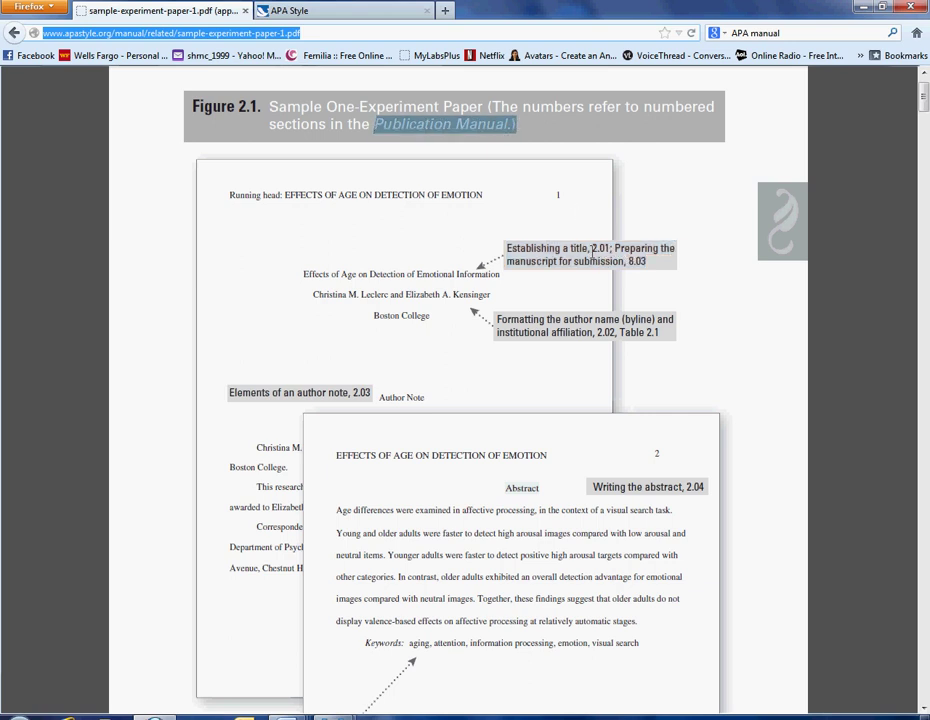
{"action": "left_click_drag", "start_coordinate": [592, 248], "coordinate": [614, 251]}
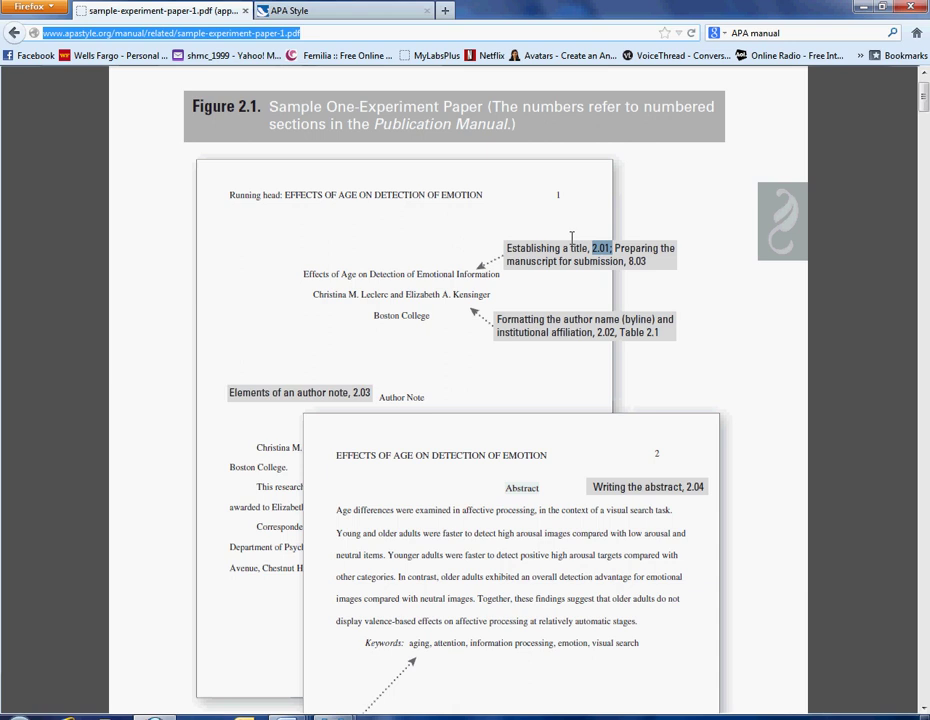
{"action": "left_click_drag", "start_coordinate": [375, 124], "coordinate": [516, 124]}
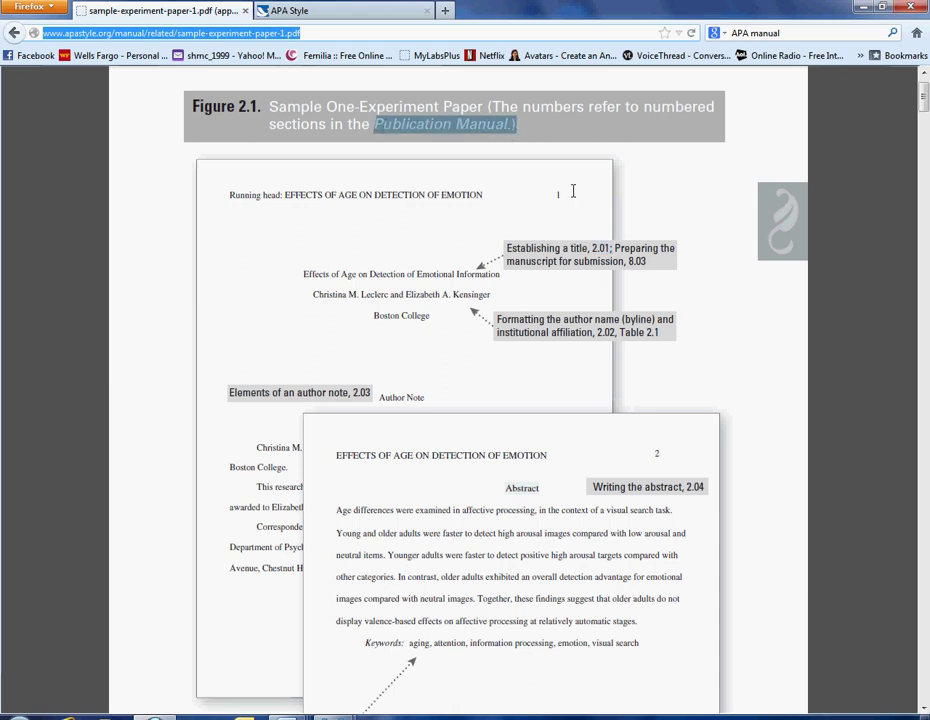
{"action": "left_click_drag", "start_coordinate": [592, 248], "coordinate": [613, 249]}
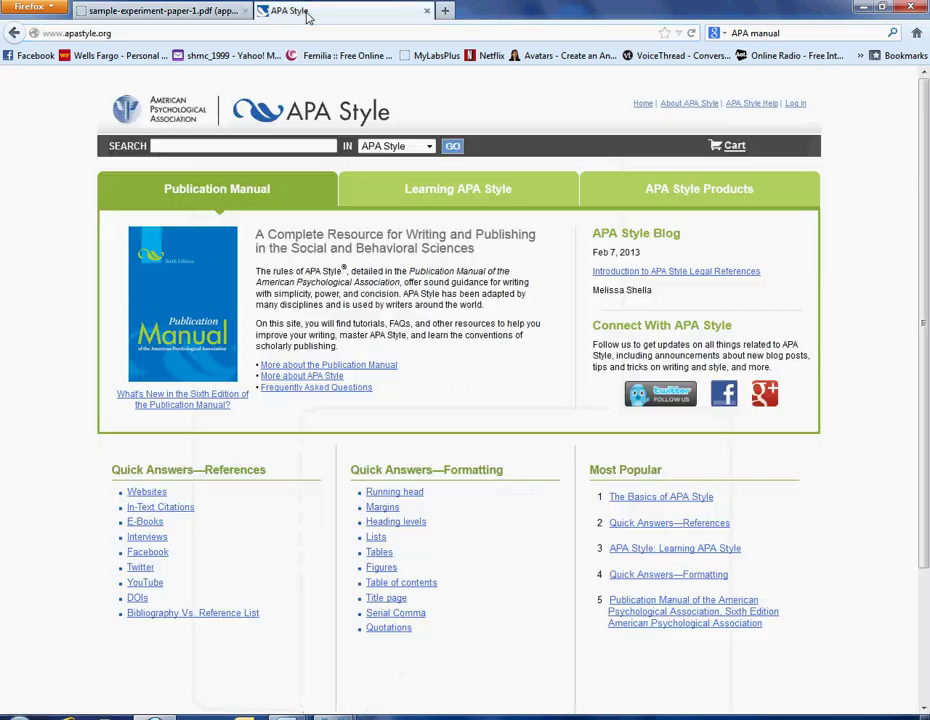
Switch to the apastyle.org home page featuring the sixth-edition Publication Manual.
{"action": "left_click", "coordinate": [305, 12]}
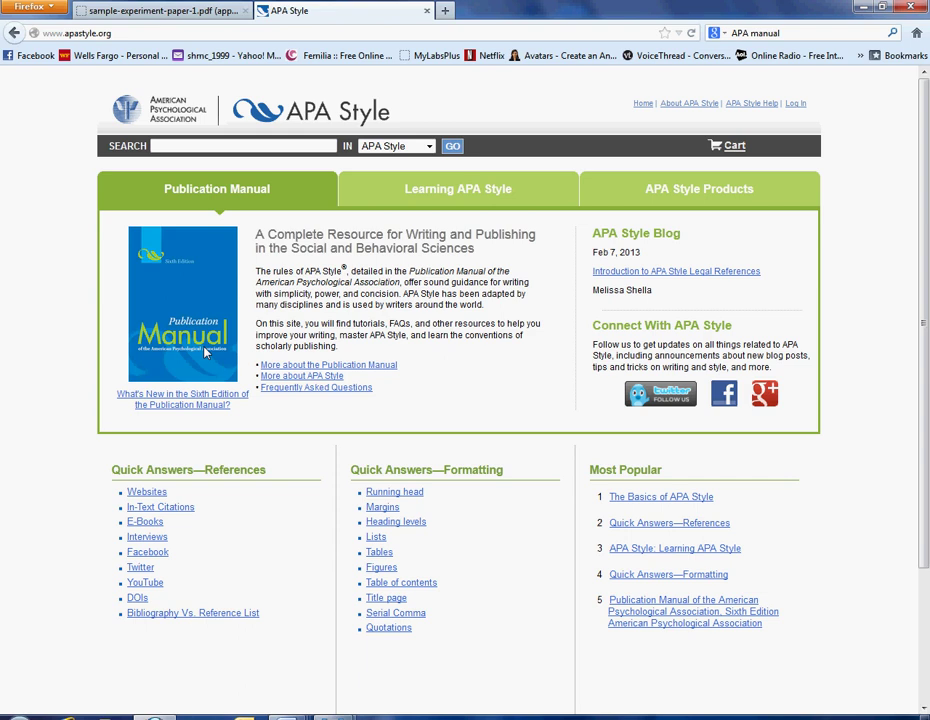
Return to the sample paper PDF and scroll to its References list on page 50.
{"action": "left_click", "coordinate": [150, 11]}
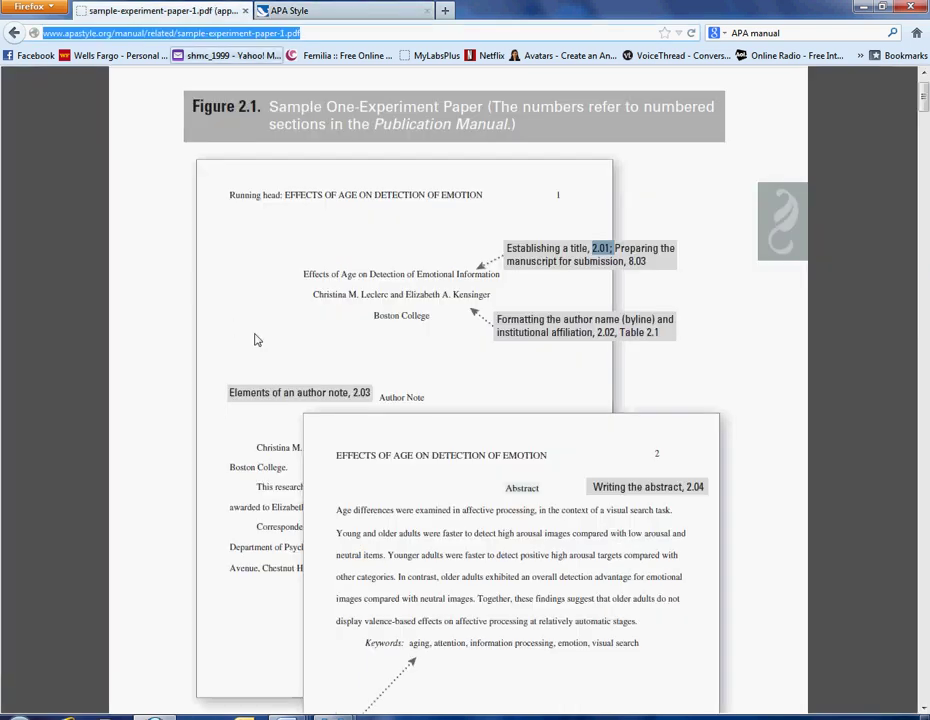
{"action": "left_click", "coordinate": [882, 316]}
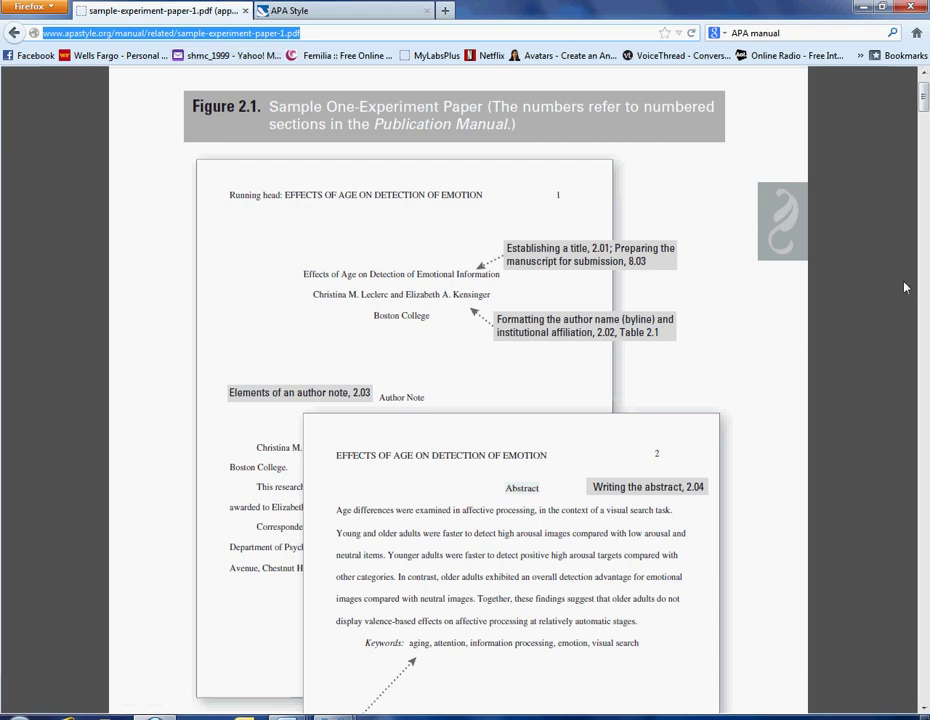
{"action": "left_click", "coordinate": [926, 98]}
{"action": "left_click_drag", "start_coordinate": [925, 98], "coordinate": [920, 495]}
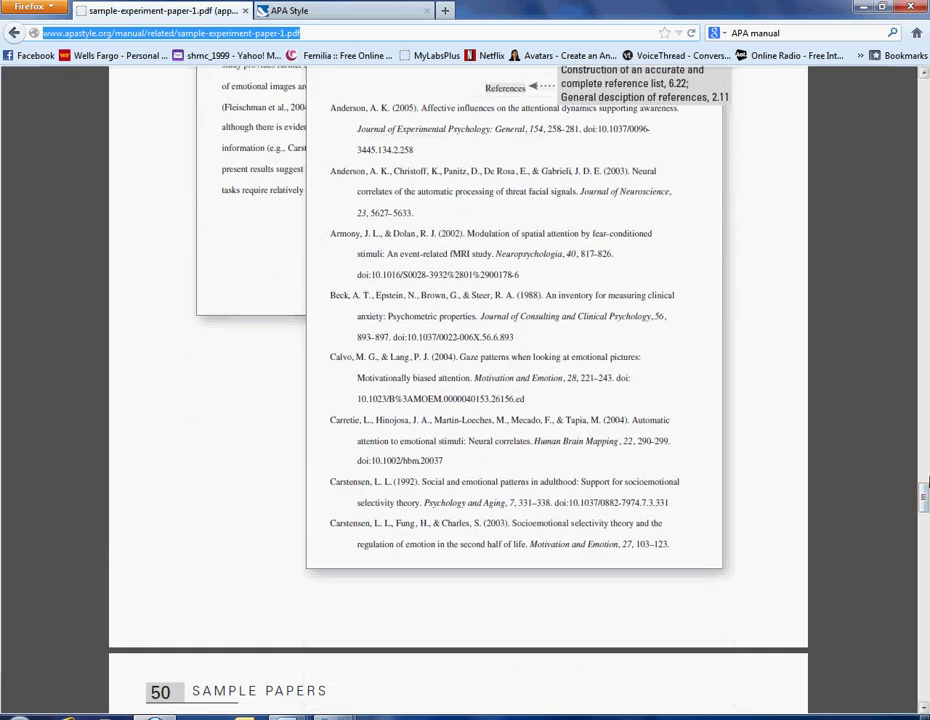
Scroll to page 52 and highlight Table 1, its Participant Characteristics data, and the Note.
{"action": "left_click_drag", "start_coordinate": [923, 503], "coordinate": [922, 621]}
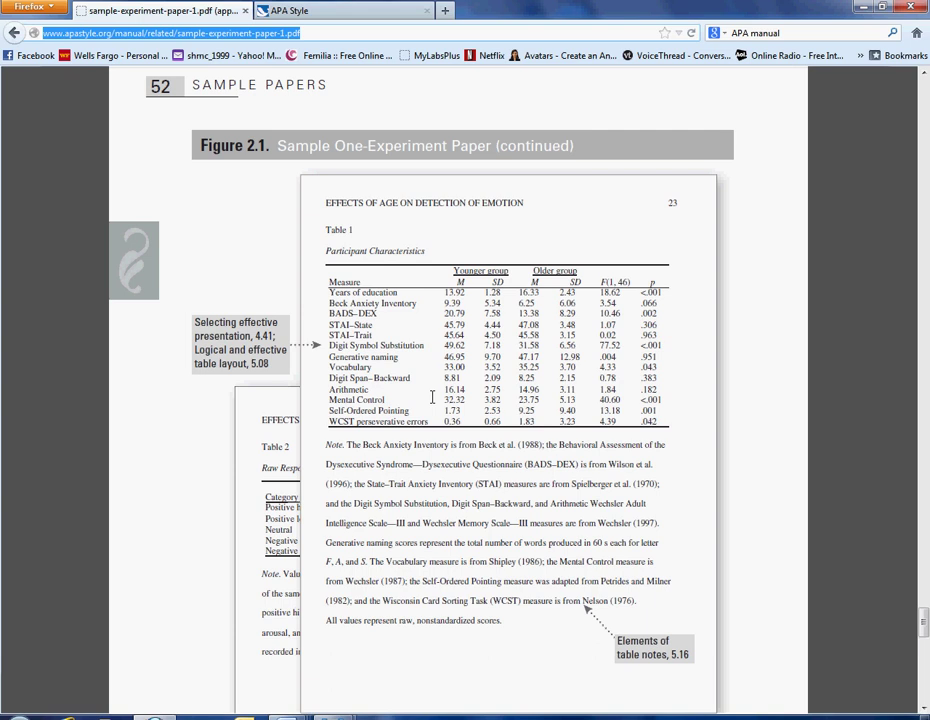
{"action": "left_click_drag", "start_coordinate": [324, 230], "coordinate": [358, 232]}
{"action": "left_click_drag", "start_coordinate": [325, 251], "coordinate": [647, 428]}
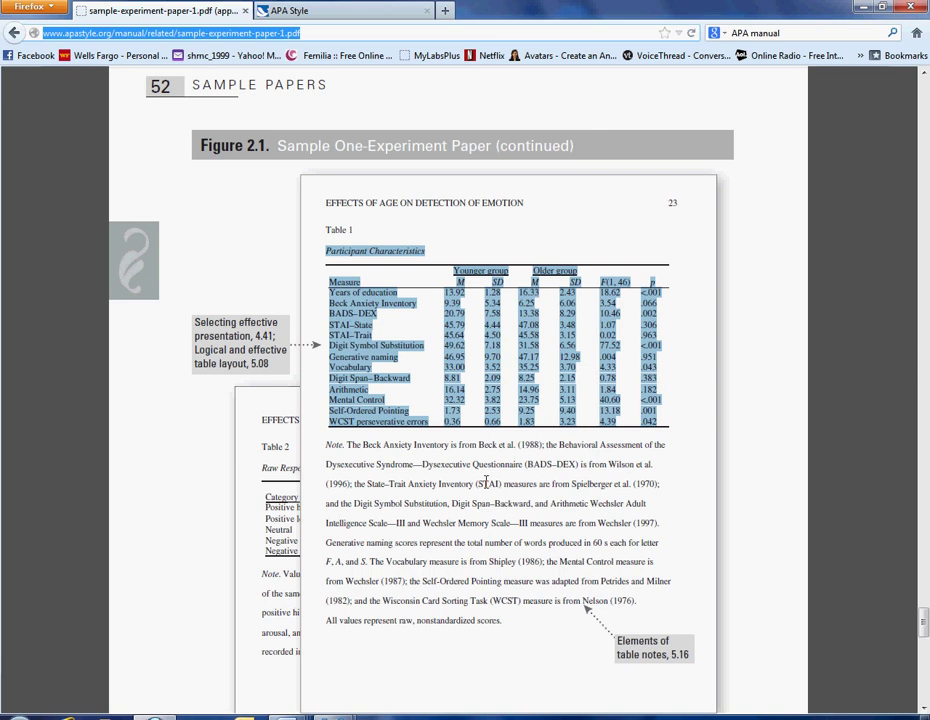
{"action": "left_click_drag", "start_coordinate": [326, 444], "coordinate": [519, 449]}
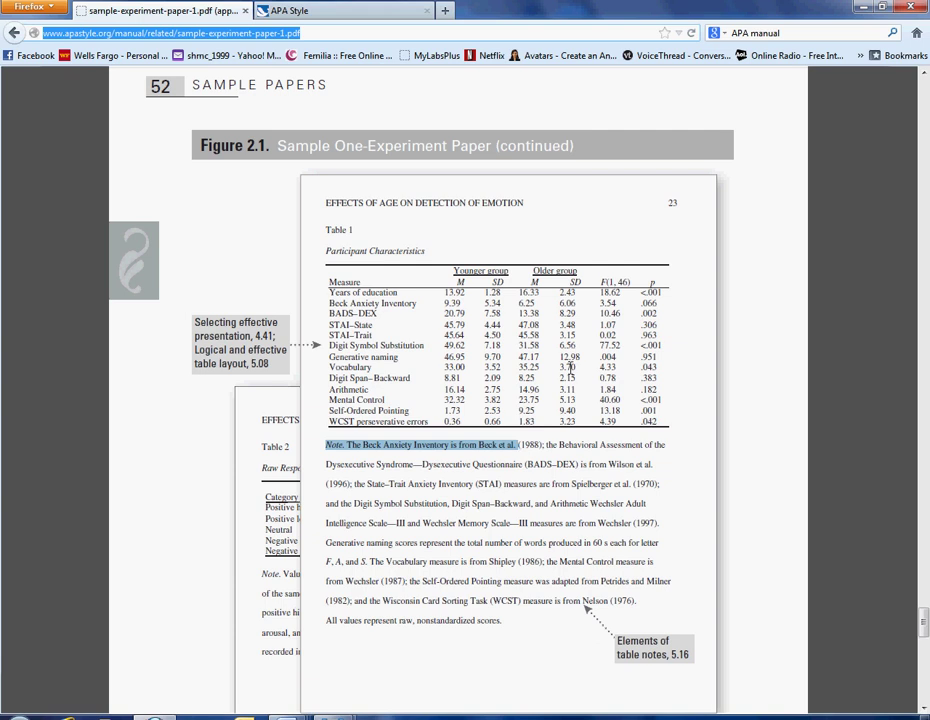
In the Full Title Here paper, add a new line after the Family Fun reference.
{"action": "mouse_move", "coordinate": [288, 715]}
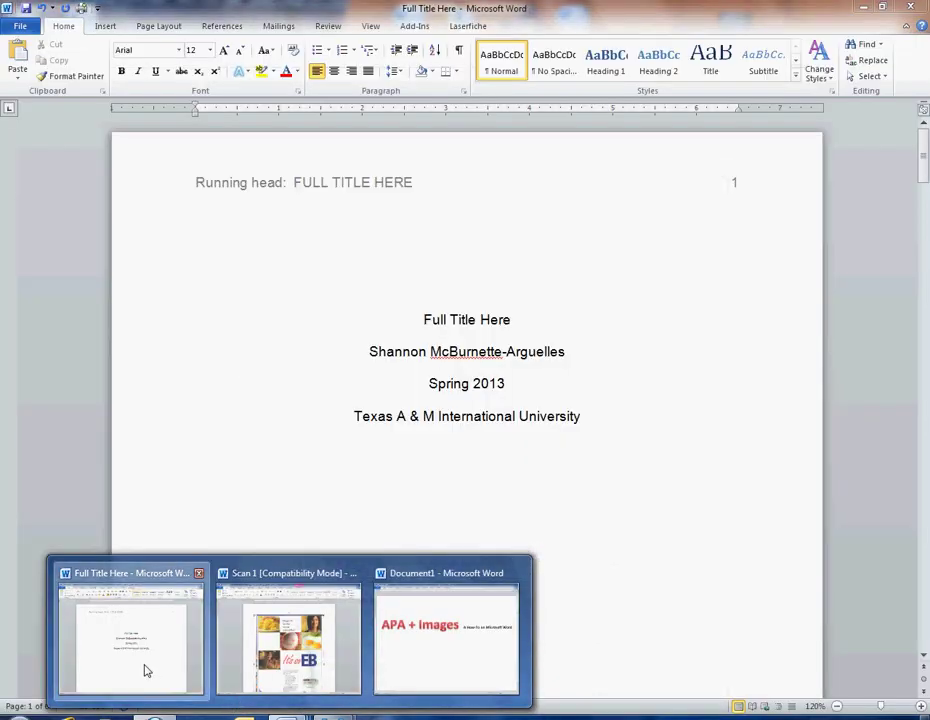
{"action": "left_click", "coordinate": [143, 666]}
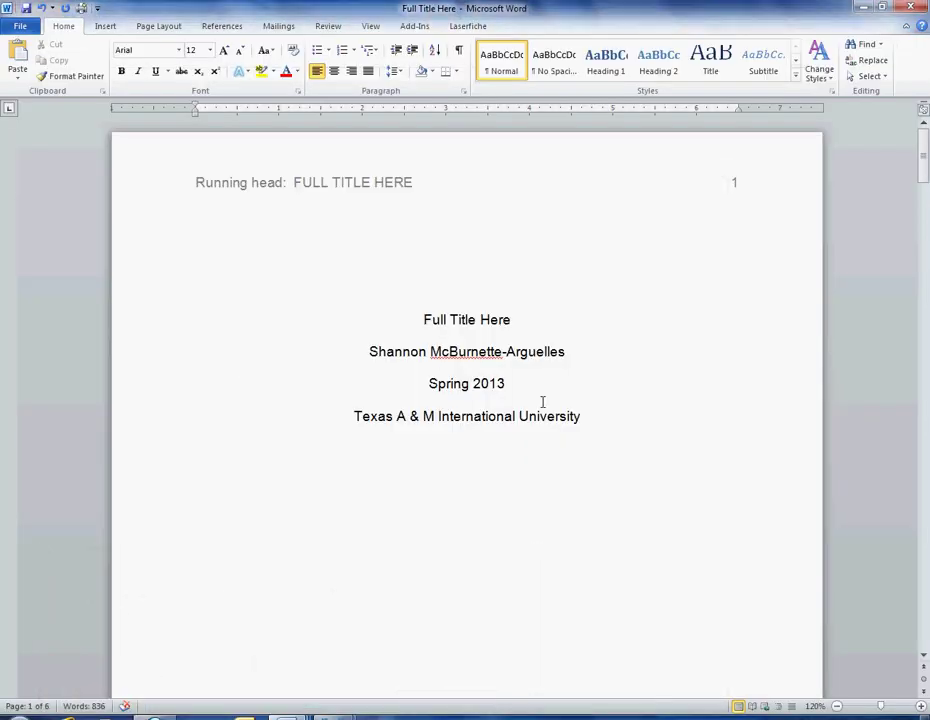
{"action": "scroll", "coordinate": [555, 380], "scroll_direction": "down", "scroll_amount": 15}
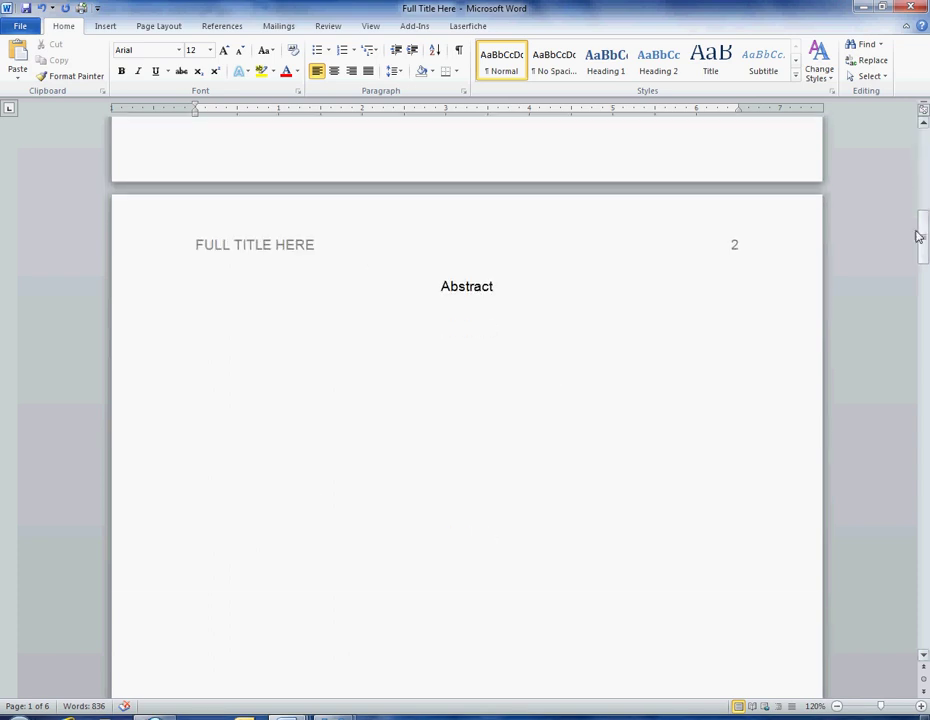
{"action": "left_click_drag", "start_coordinate": [924, 232], "coordinate": [925, 586]}
{"action": "left_click", "coordinate": [450, 322]}
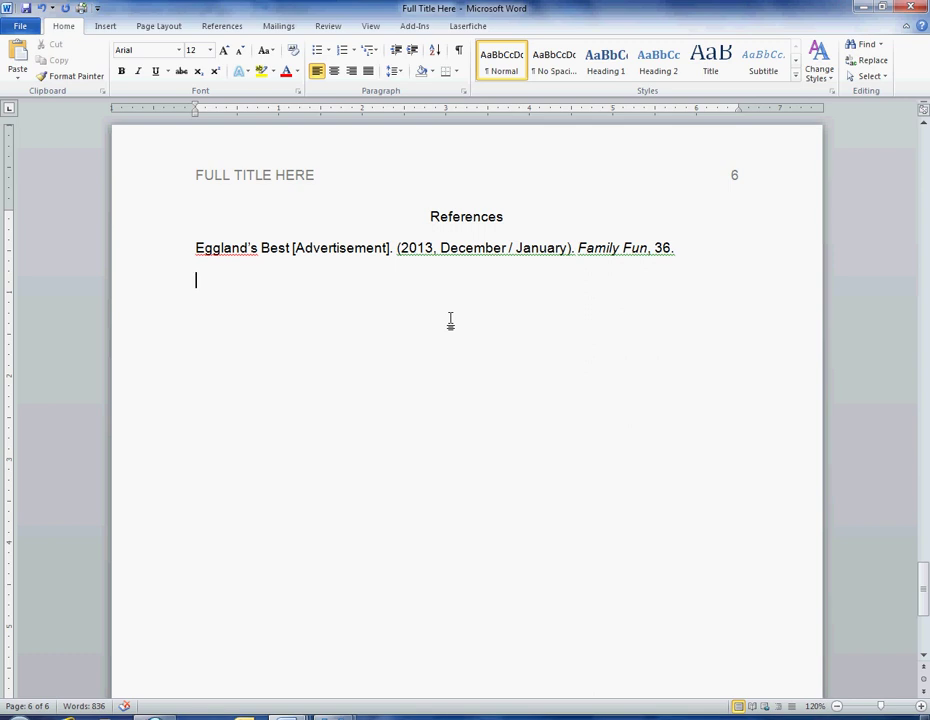
{"action": "left_click", "coordinate": [702, 245]}
{"action": "key", "text": "Return"}
Insert a page break to create page 7, then bring back the APA rules photo.
{"action": "left_click", "coordinate": [100, 27]}
{"action": "left_click", "coordinate": [79, 62]}
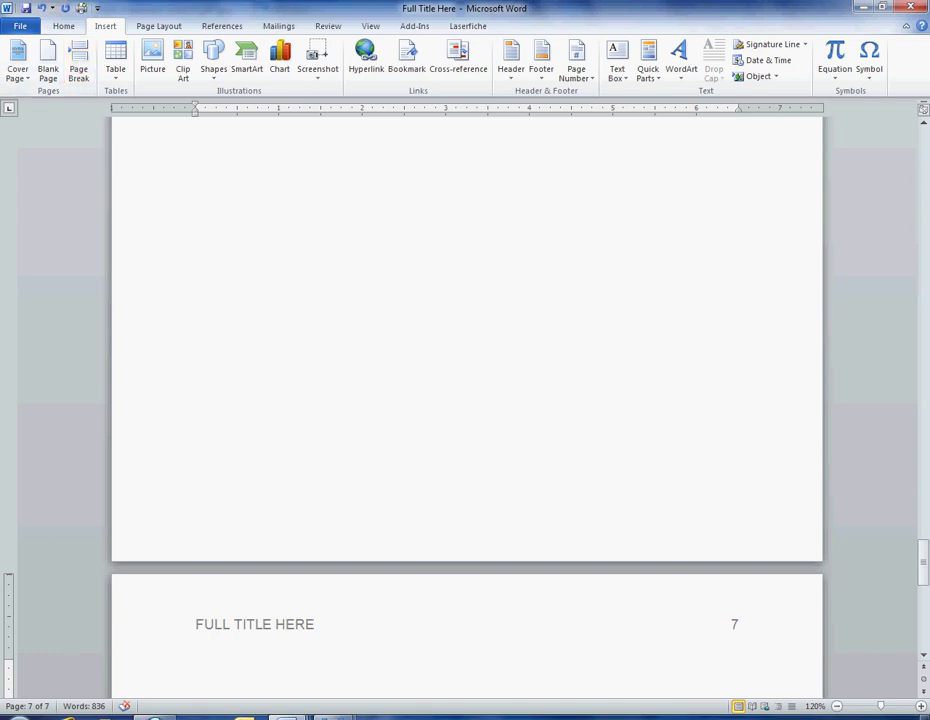
{"action": "mouse_move", "coordinate": [332, 714]}
{"action": "left_click", "coordinate": [386, 685]}
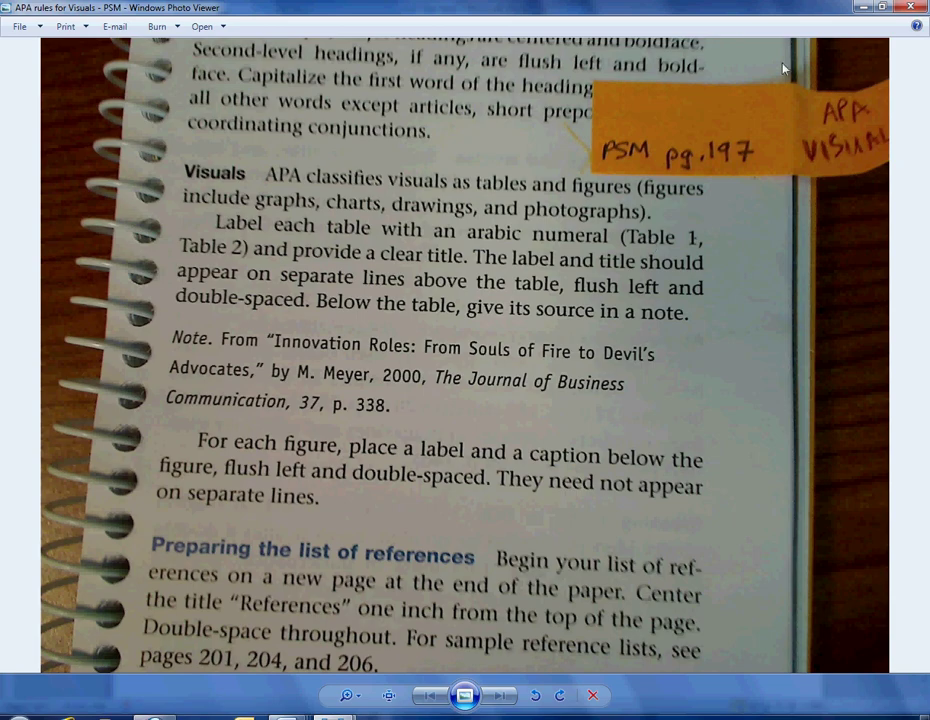
Type 'Figure 1. Eggland's Best “It's so EB” Advertisement' atop page 7 and add a line below.
{"action": "left_click", "coordinate": [866, 8]}
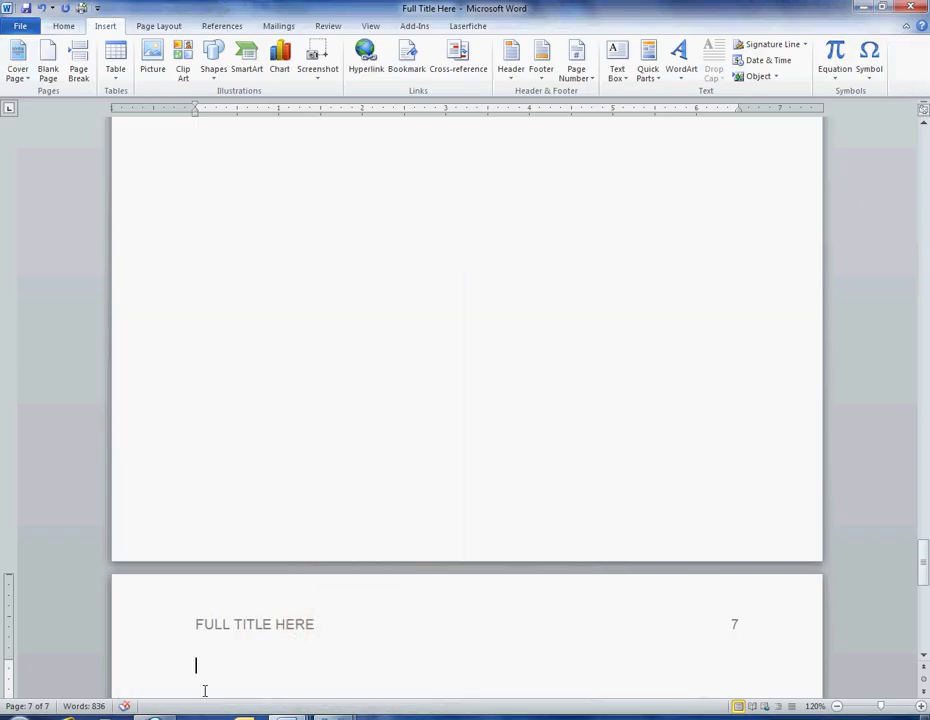
{"action": "type", "text": "Figure 1"}
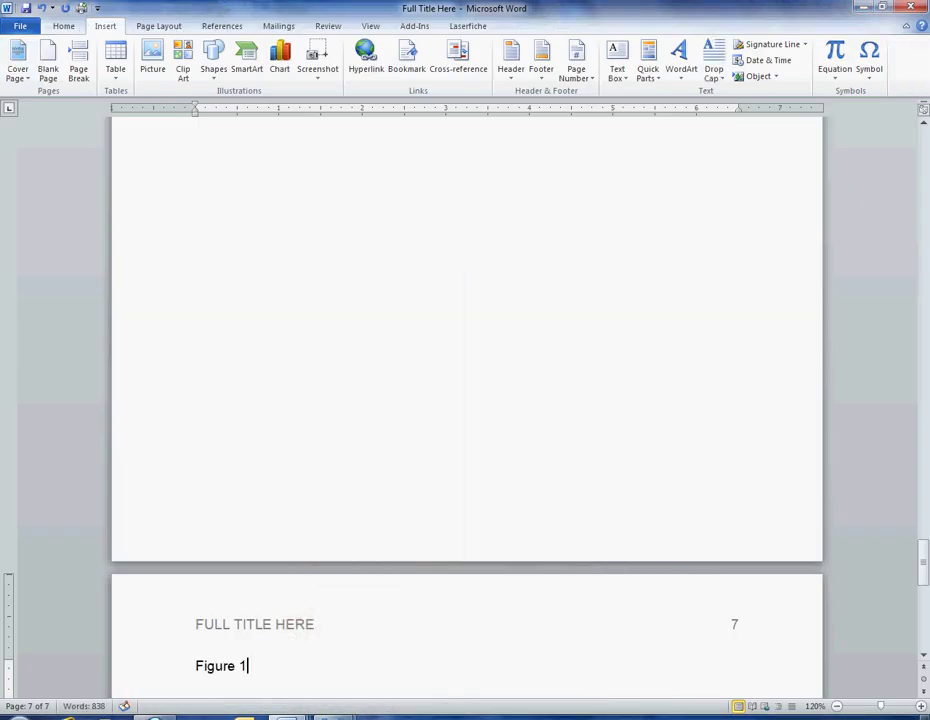
{"action": "scroll", "coordinate": [465, 400], "scroll_direction": "down", "scroll_amount": 5}
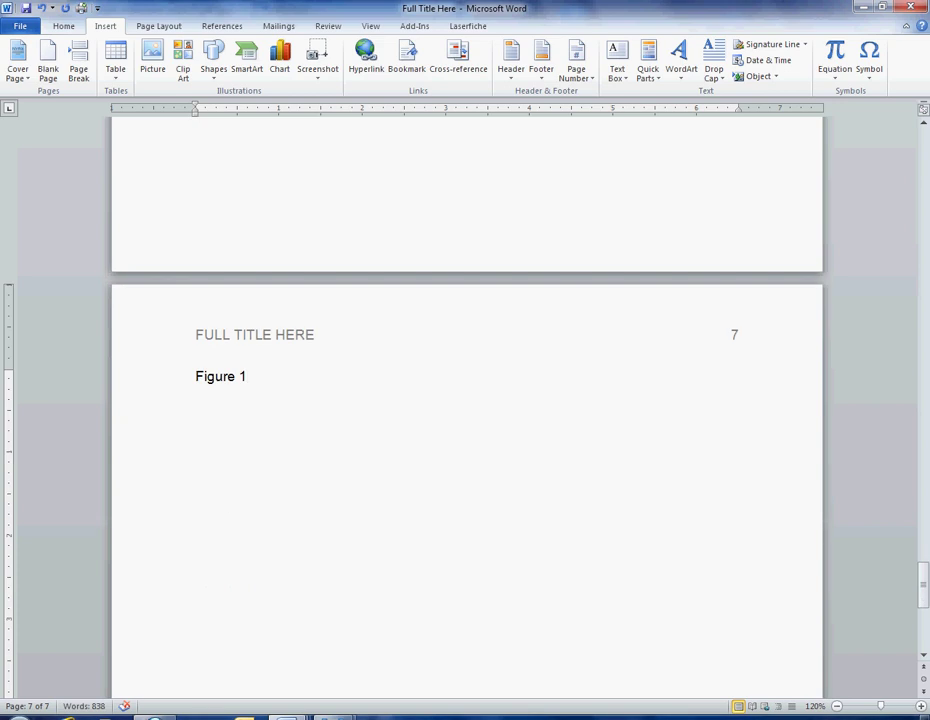
{"action": "type", "text": ".  Eggalnd"}
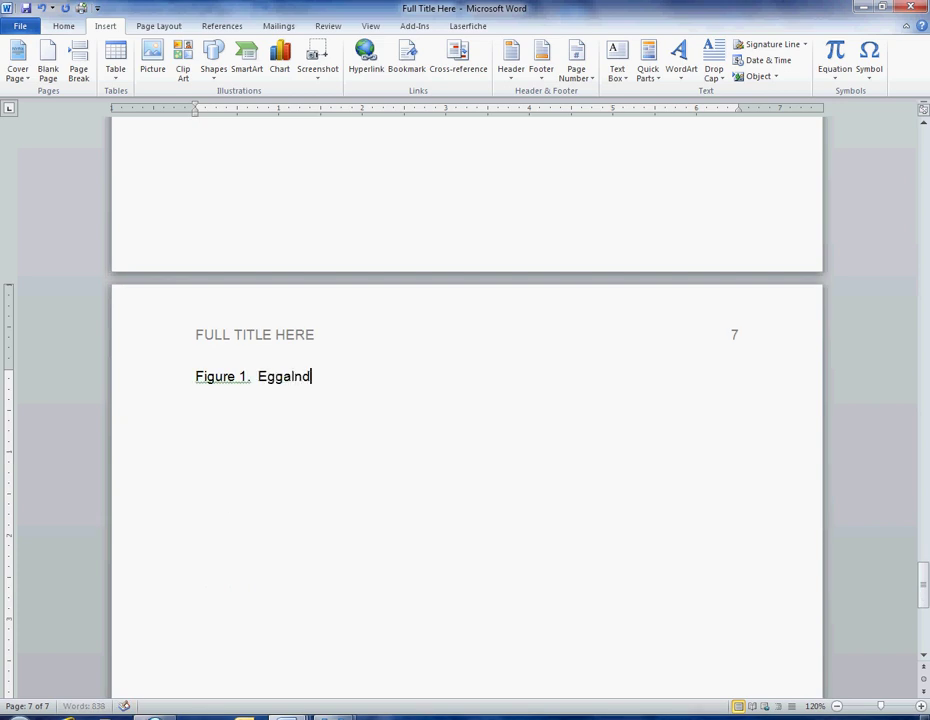
{"action": "key", "text": "BackSpace"}
{"action": "key", "text": "BackSpace"}
{"action": "key", "text": "BackSpace"}
{"action": "key", "text": "BackSpace"}
{"action": "type", "text": "land"}
{"action": "type", "text": "est “I"}
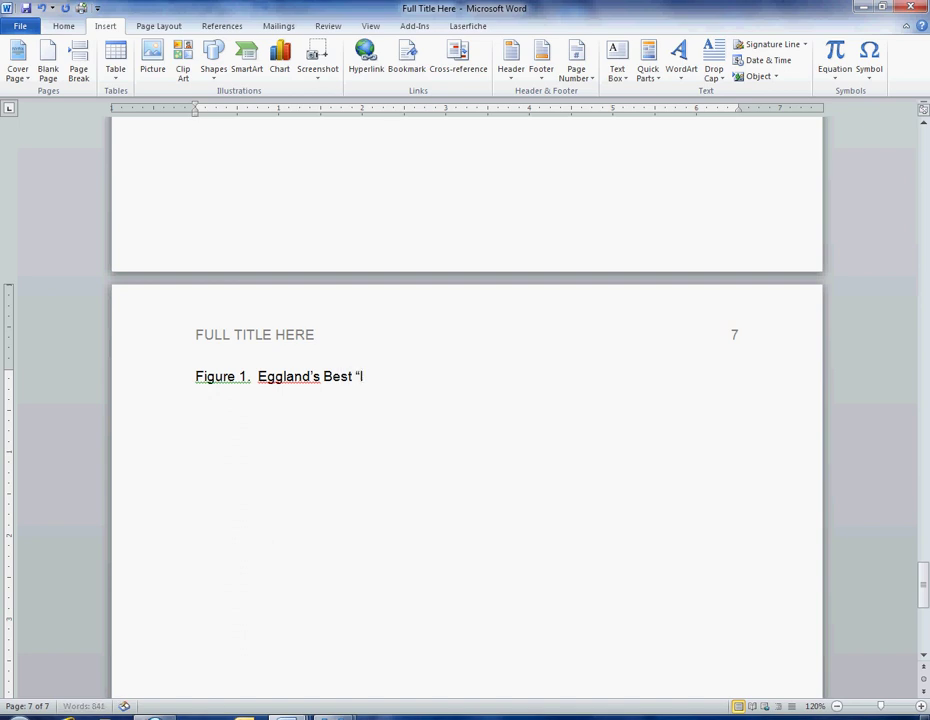
{"action": "type", "text": "t's so EB"}
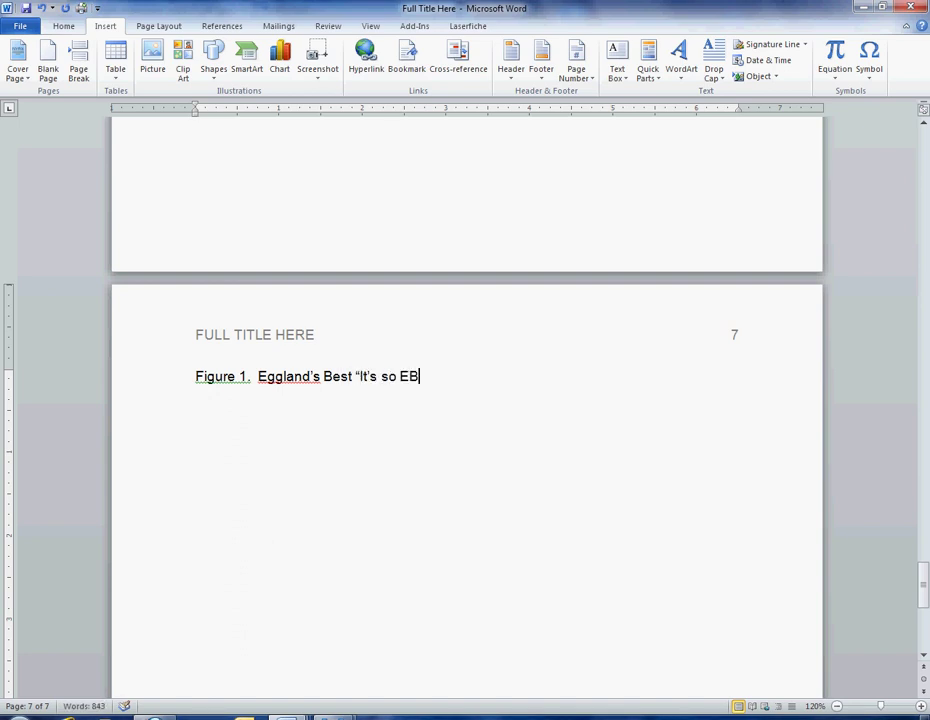
{"action": "type", "text": "” Advertisement"}
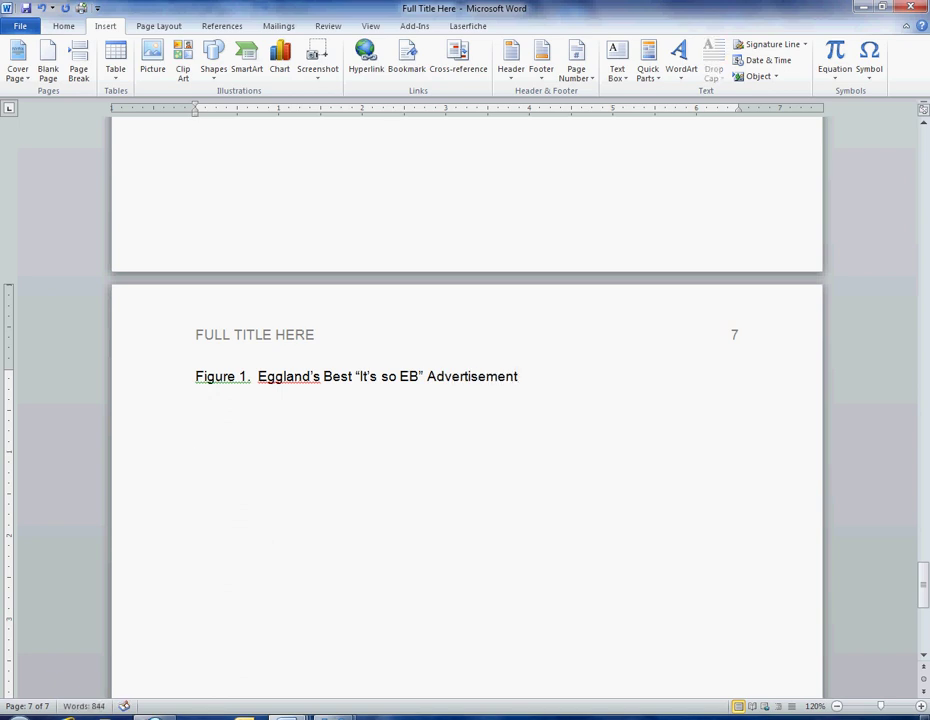
{"action": "key", "text": "Return"}
{"action": "key", "text": "Return"}
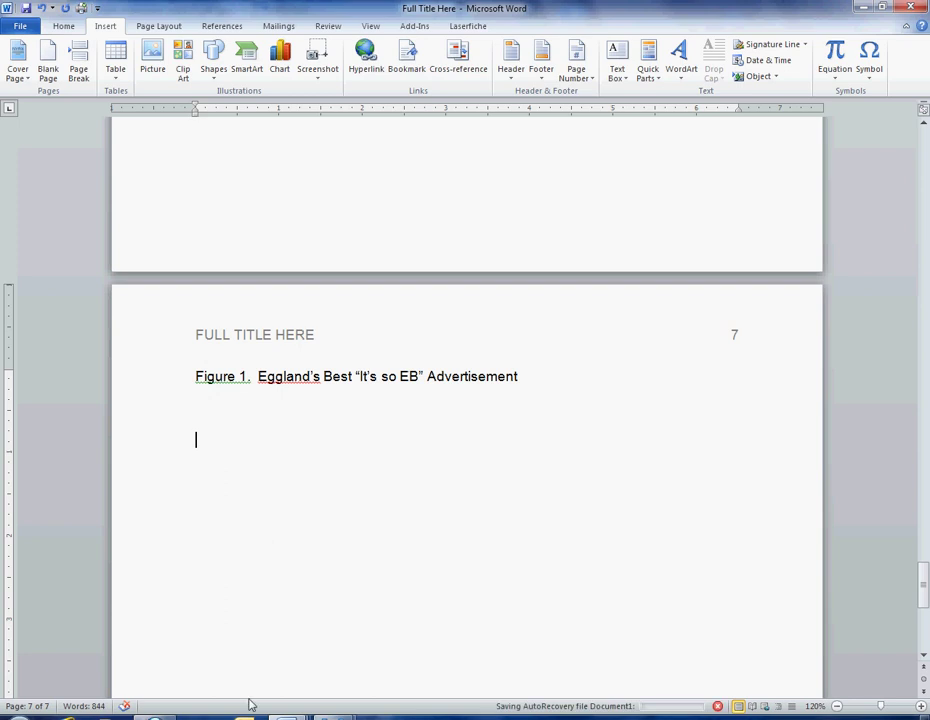
{"action": "mouse_move", "coordinate": [335, 715]}
{"action": "mouse_move", "coordinate": [285, 714]}
{"action": "left_click", "coordinate": [300, 632]}
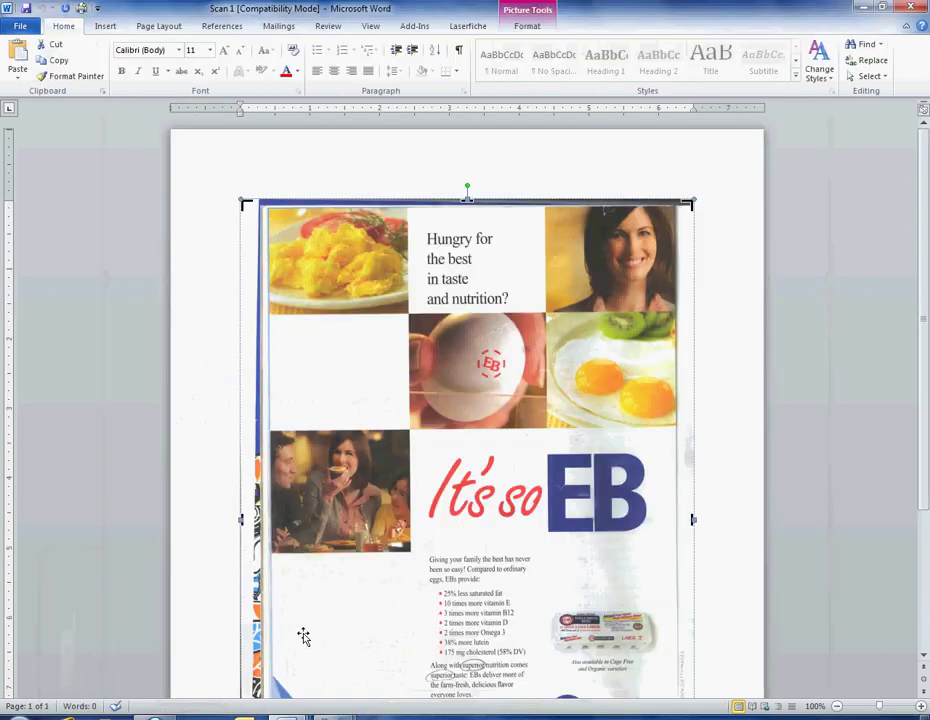
{"action": "right_click", "coordinate": [424, 256]}
{"action": "left_click", "coordinate": [443, 284]}
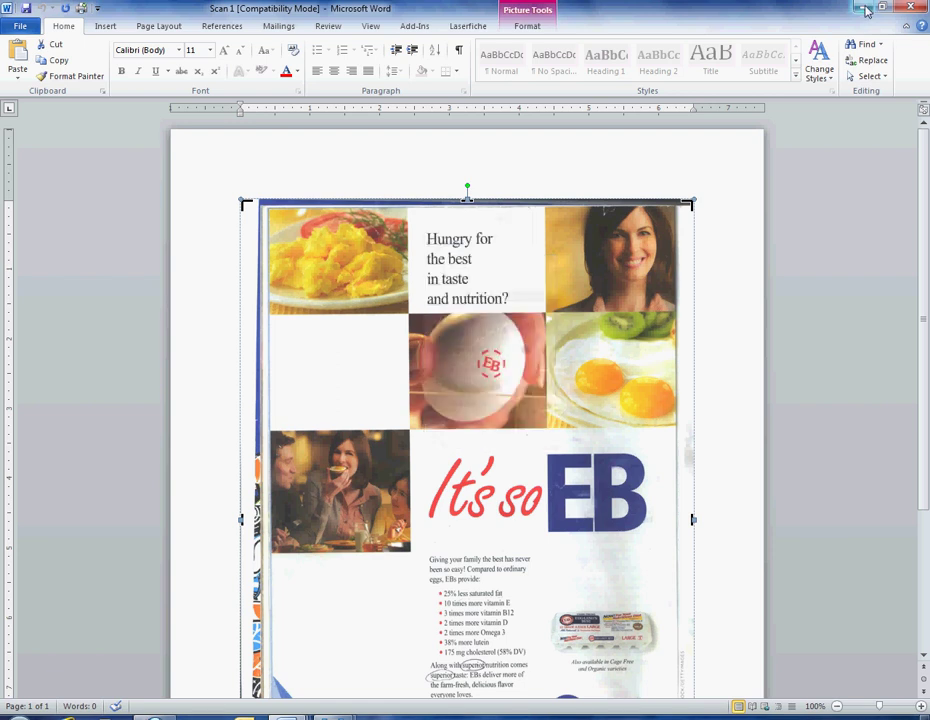
{"action": "key", "text": "alt+Tab"}
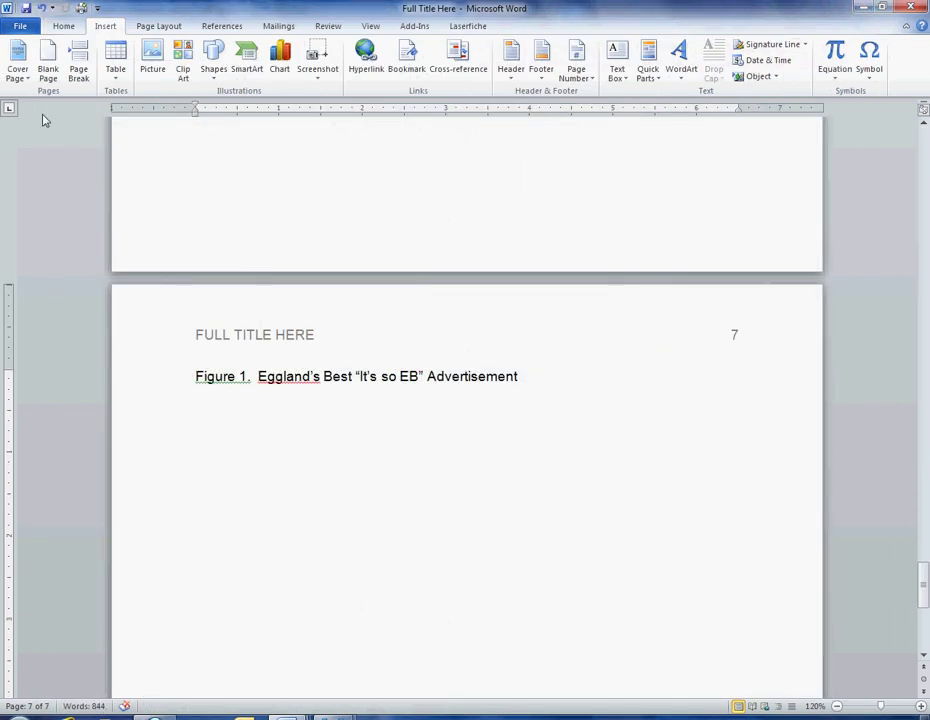
Paste the Eggland's Best advertisement below the caption and set the zoom to 100%.
{"action": "left_click", "coordinate": [63, 26]}
{"action": "left_click", "coordinate": [18, 58]}
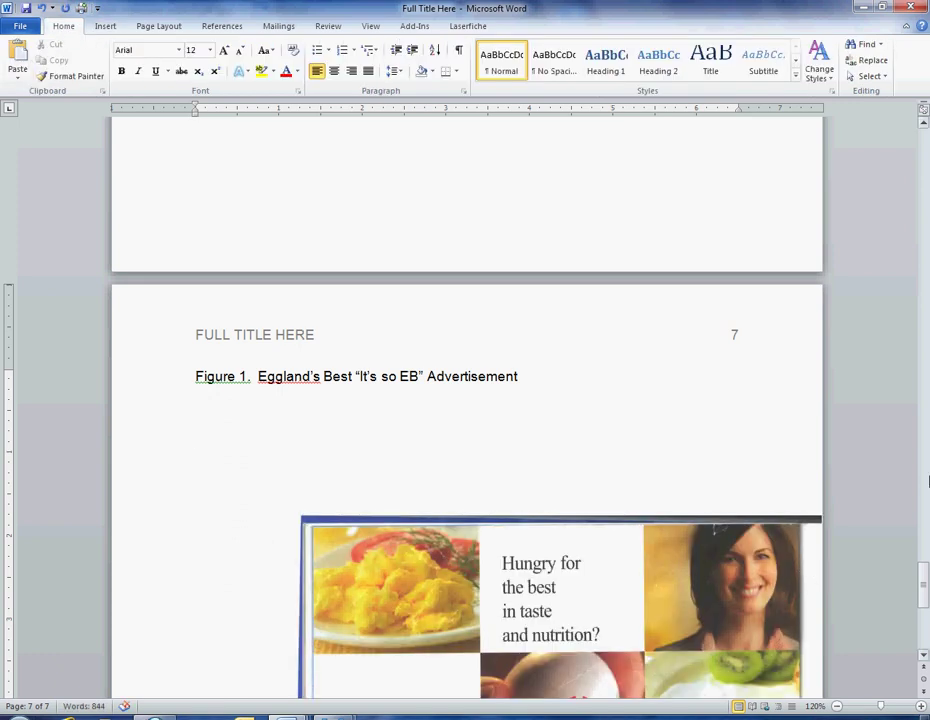
{"action": "scroll", "coordinate": [910, 610], "scroll_direction": "down", "scroll_amount": 4}
{"action": "left_click", "coordinate": [838, 706]}
{"action": "left_click", "coordinate": [838, 706]}
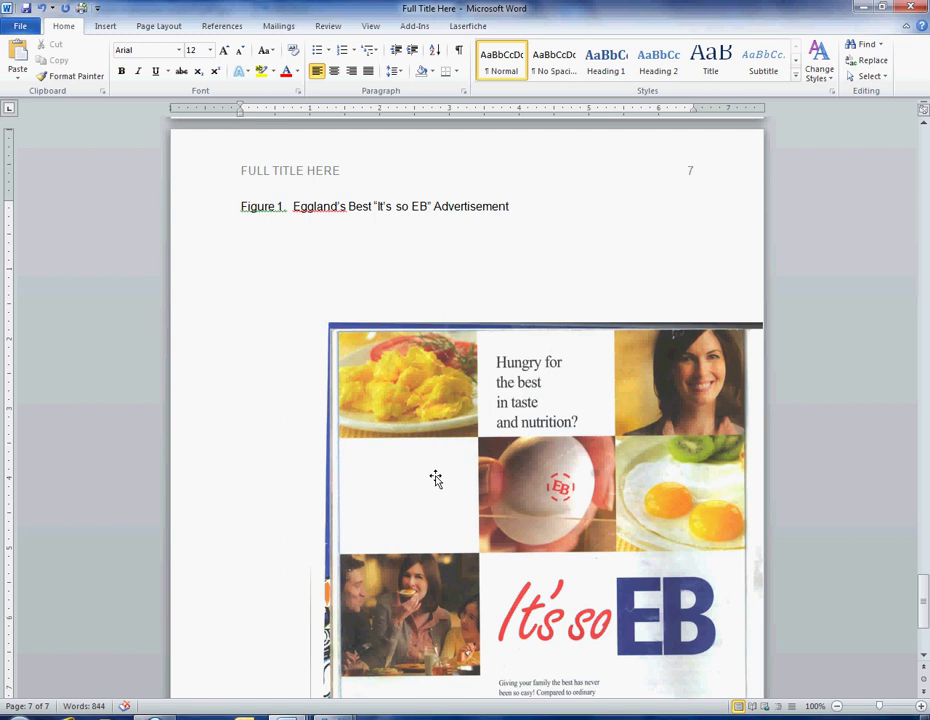
Move the advertisement up under the Figure 1 caption and shrink it to fit page 7.
{"action": "left_click", "coordinate": [435, 478]}
{"action": "left_click_drag", "start_coordinate": [411, 434], "coordinate": [361, 381]}
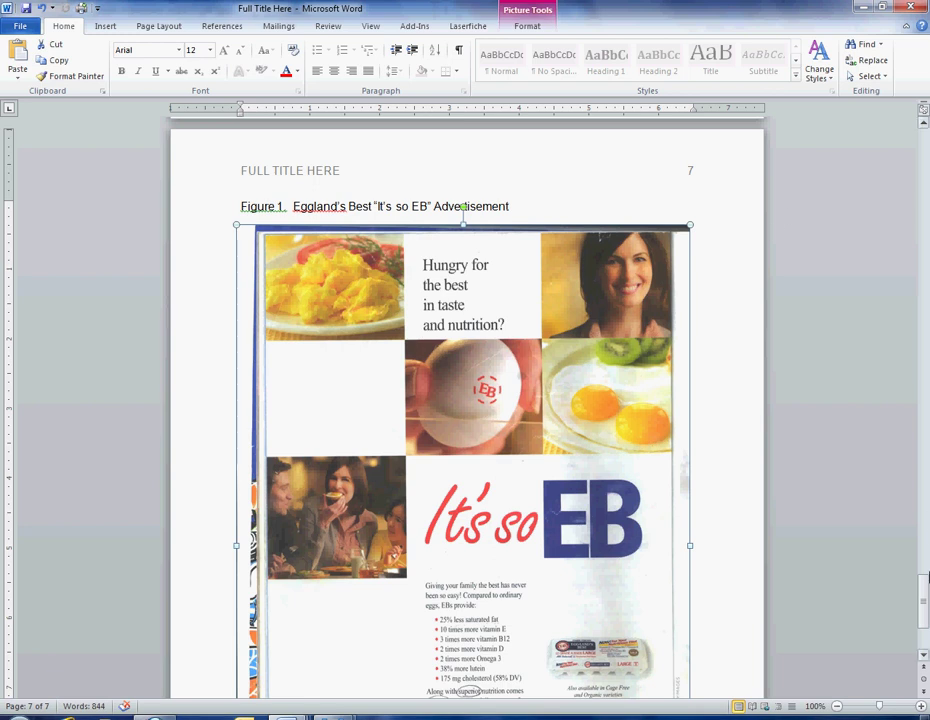
{"action": "left_click", "coordinate": [925, 612]}
{"action": "left_click_drag", "start_coordinate": [925, 612], "coordinate": [925, 618]}
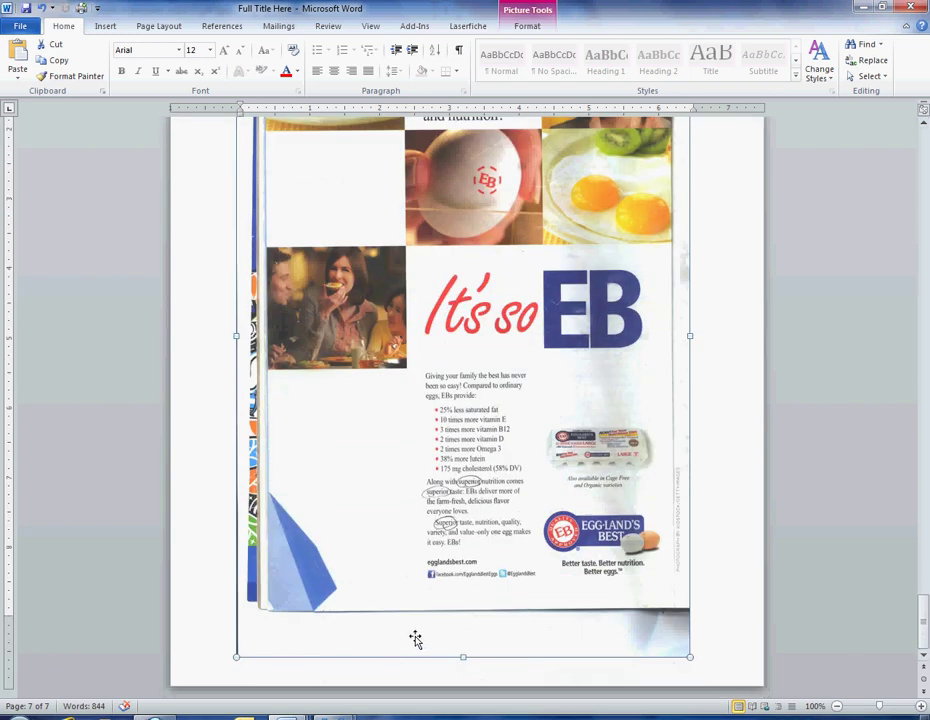
{"action": "left_click_drag", "start_coordinate": [463, 656], "coordinate": [462, 513]}
{"action": "scroll", "coordinate": [448, 700], "scroll_direction": "up", "scroll_amount": 3}
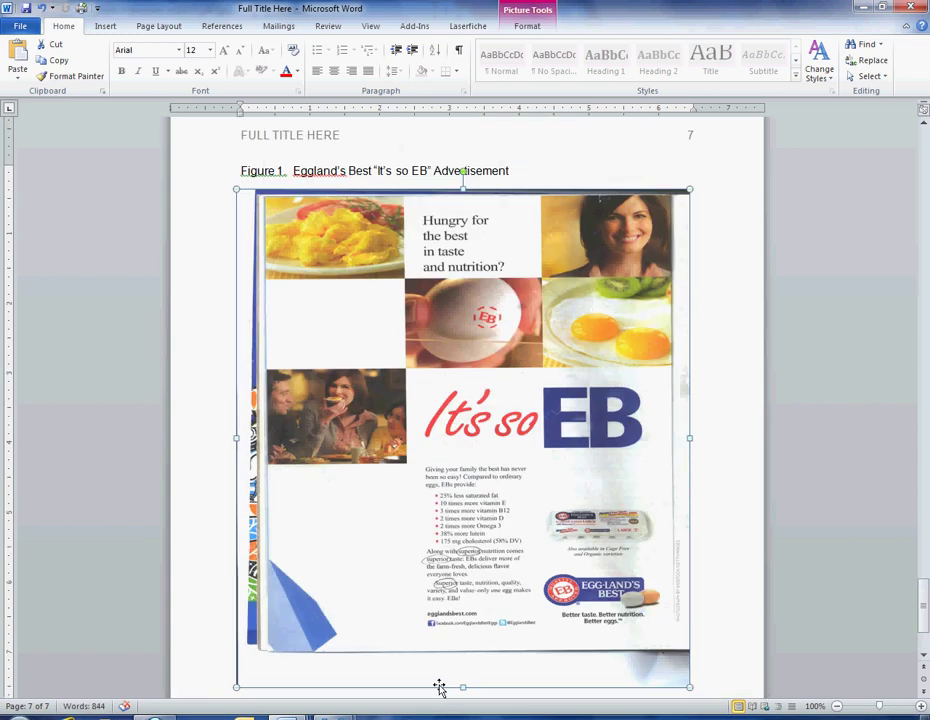
{"action": "scroll", "coordinate": [440, 688], "scroll_direction": "down", "scroll_amount": 1}
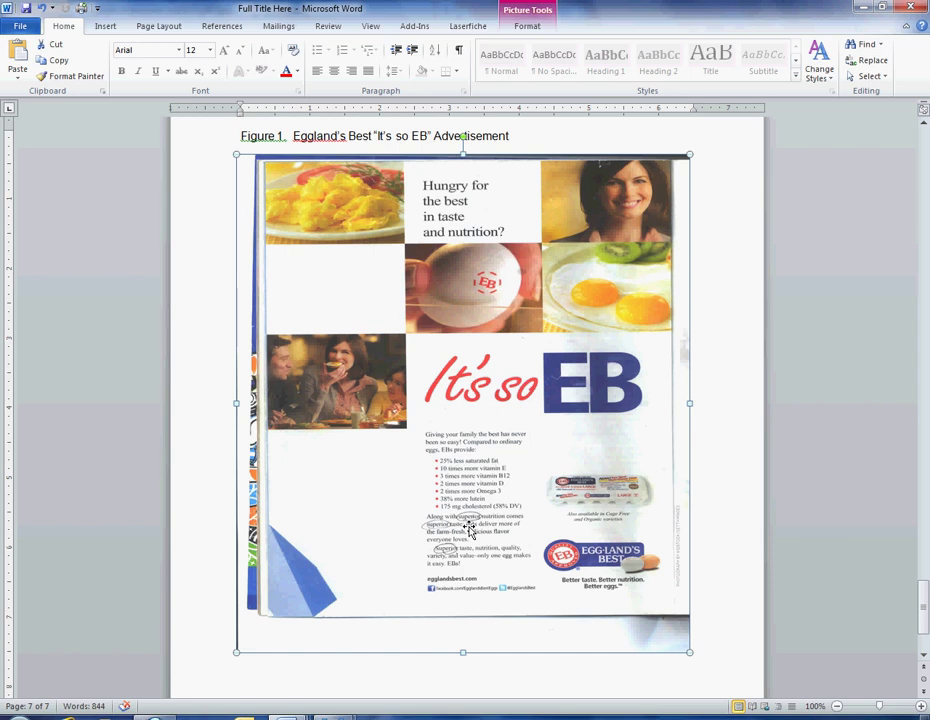
Below the advertisement, italicize the word Note at the start of the source line.
{"action": "left_click", "coordinate": [516, 135]}
{"action": "scroll", "coordinate": [385, 693], "scroll_direction": "down", "scroll_amount": 3}
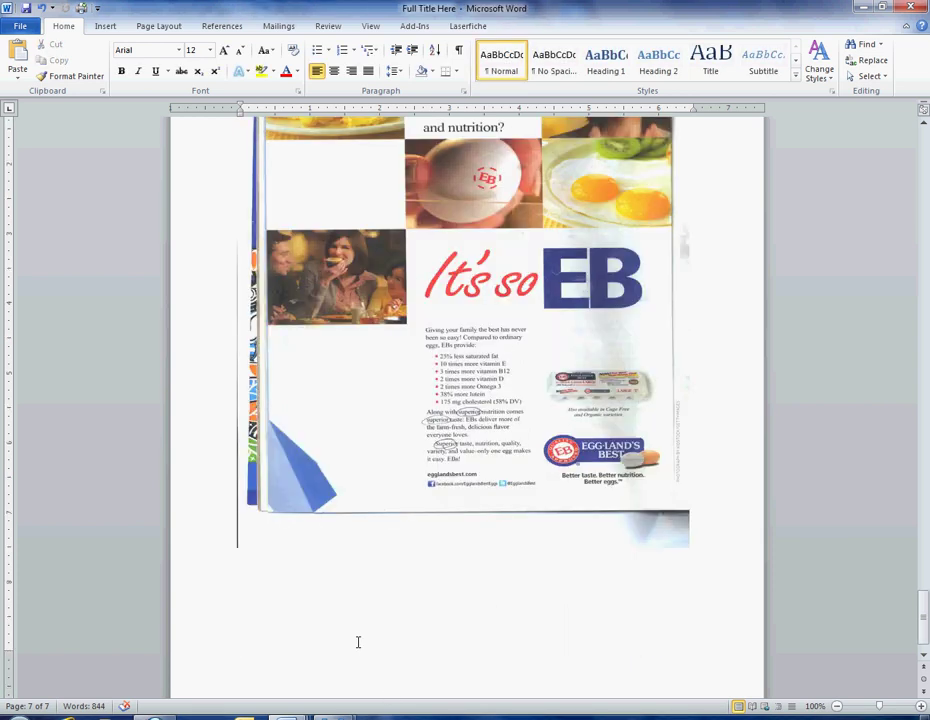
{"action": "scroll", "coordinate": [358, 642], "scroll_direction": "up", "scroll_amount": 5}
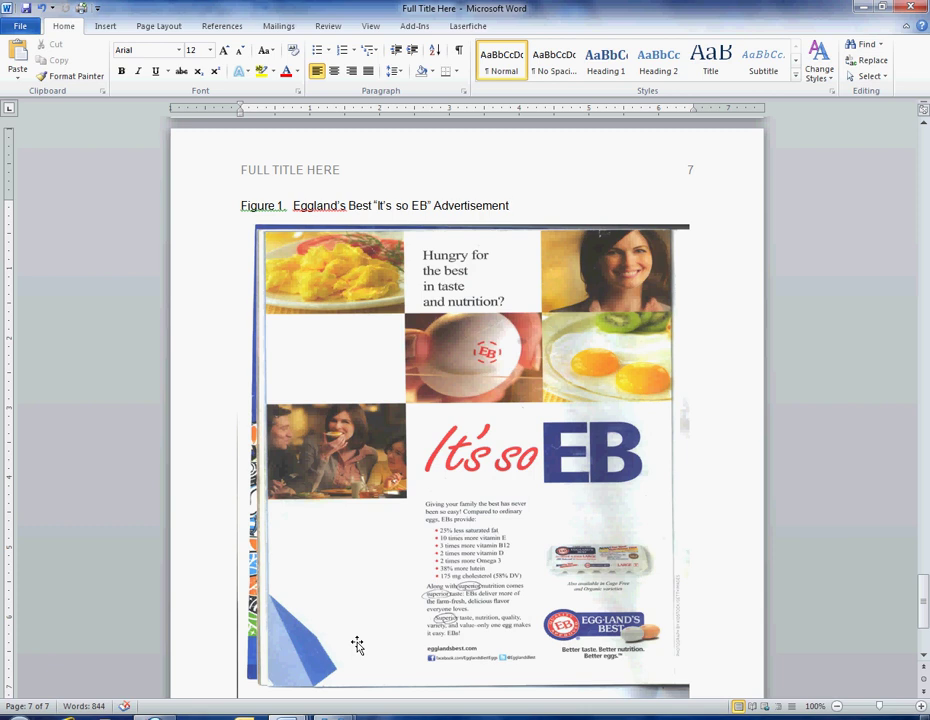
{"action": "key", "text": "Down"}
{"action": "key", "text": "Down"}
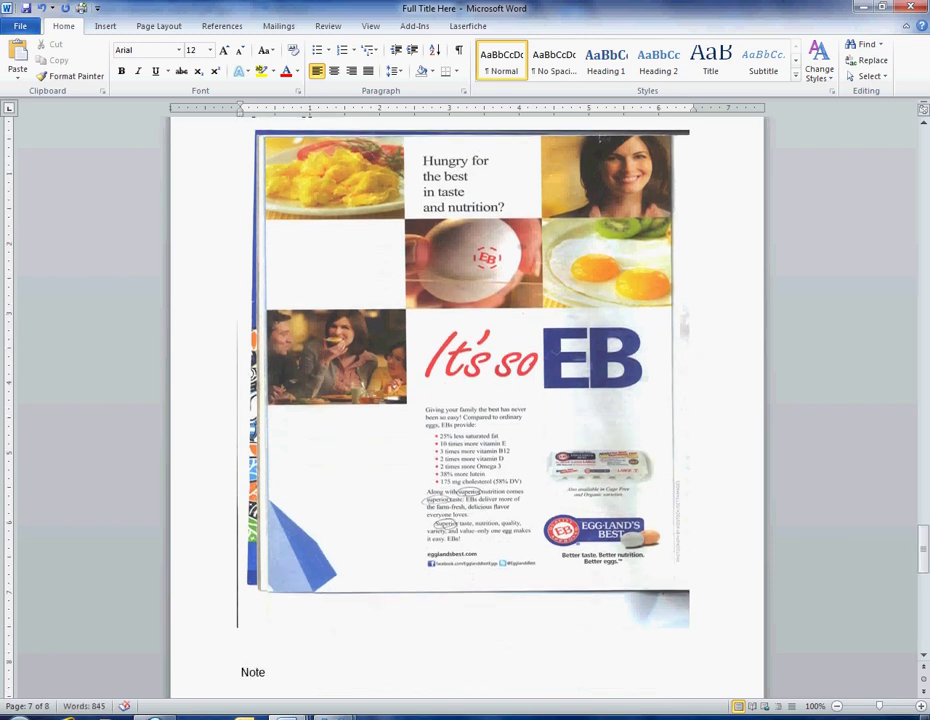
{"action": "scroll", "coordinate": [481, 663], "scroll_direction": "down", "scroll_amount": 2}
{"action": "double_click", "coordinate": [256, 573]}
{"action": "left_click", "coordinate": [138, 71]}
{"action": "left_click", "coordinate": [299, 569]}
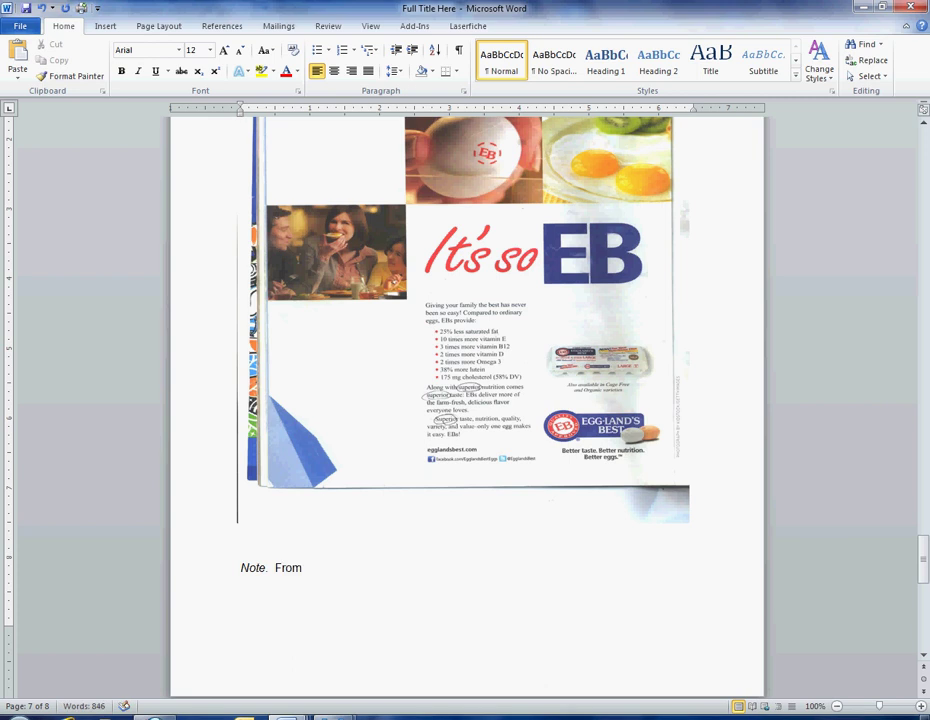
Copy the Eggland's Best reference entry and paste it after 'From' in the note.
{"action": "scroll", "coordinate": [299, 568], "scroll_direction": "up", "scroll_amount": 20}
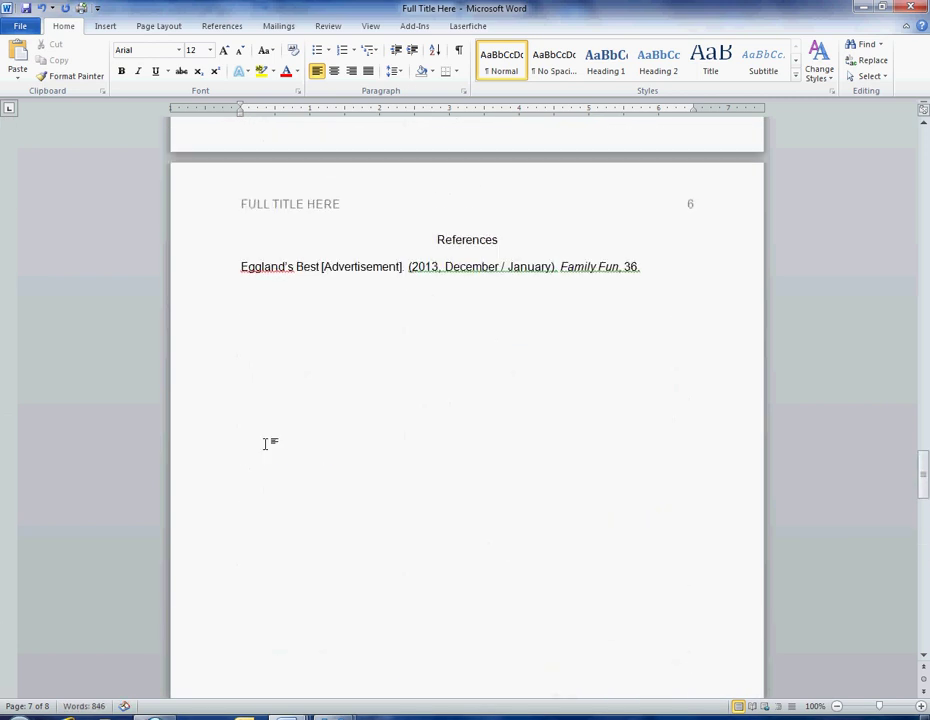
{"action": "left_click", "coordinate": [198, 276]}
{"action": "right_click", "coordinate": [345, 282]}
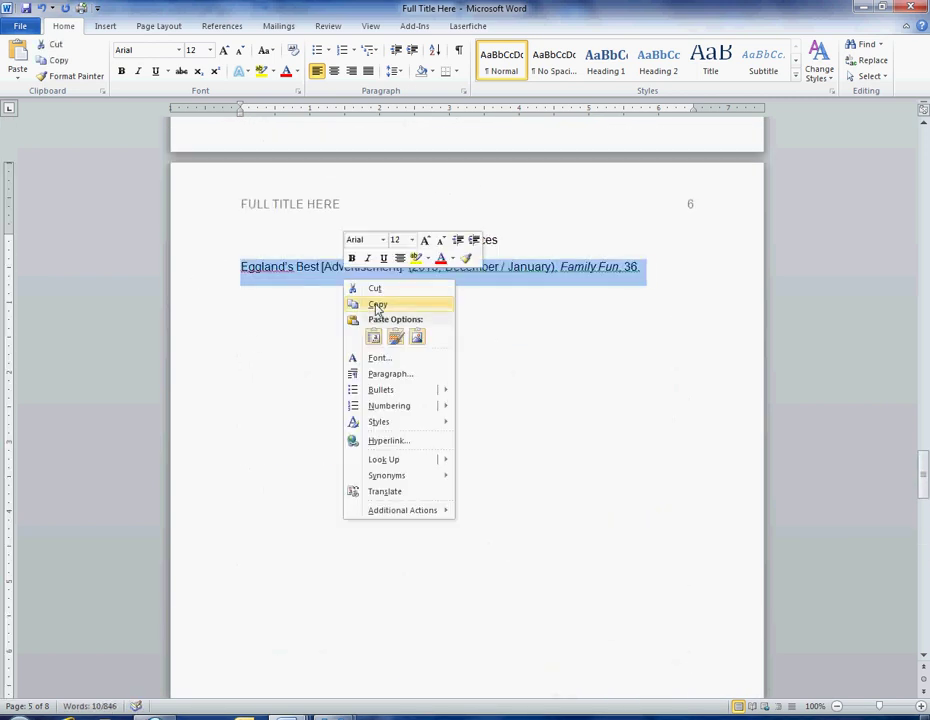
{"action": "left_click", "coordinate": [380, 303]}
{"action": "scroll", "coordinate": [418, 428], "scroll_direction": "down", "scroll_amount": 20}
{"action": "left_click", "coordinate": [320, 287]}
{"action": "left_click", "coordinate": [18, 52]}
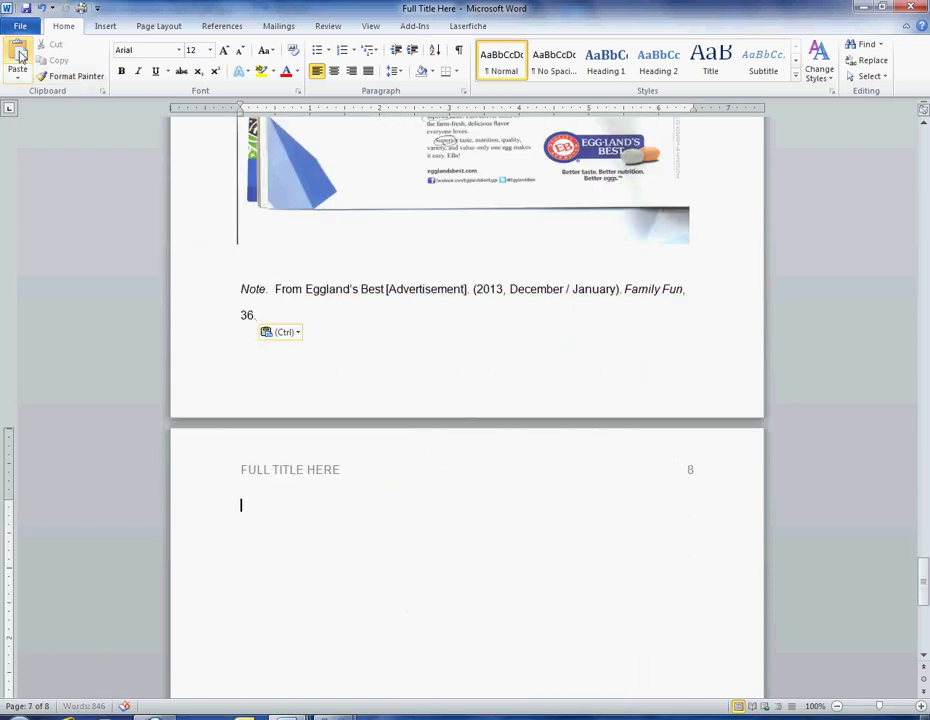
{"action": "left_click", "coordinate": [266, 316]}
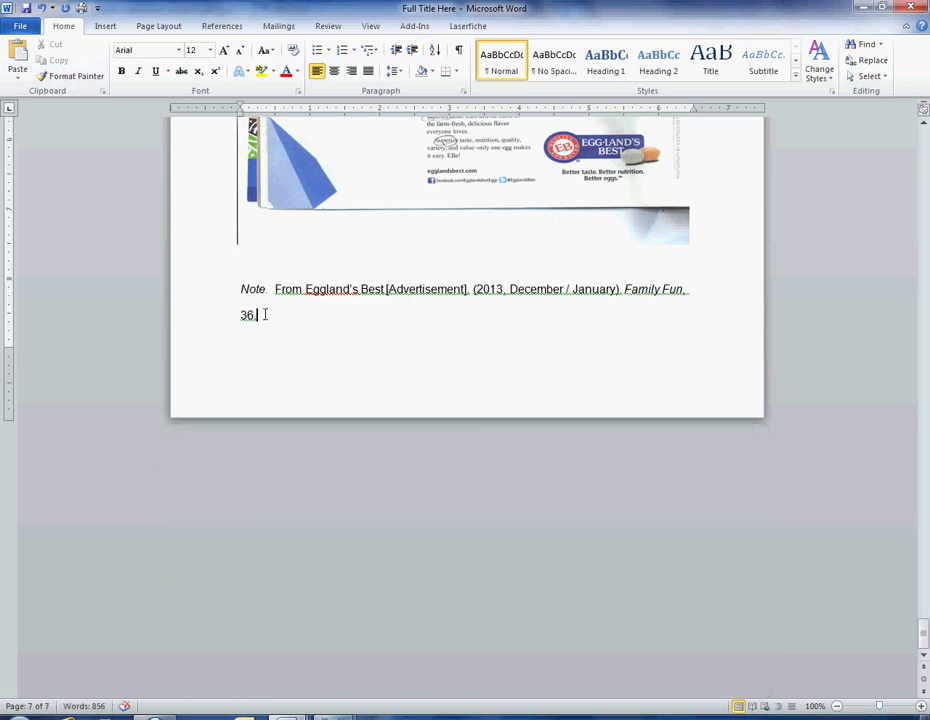
Select the 'Figure 1.' label in the Figure 1 caption.
{"action": "scroll", "coordinate": [265, 314], "scroll_direction": "up", "scroll_amount": 10}
{"action": "scroll", "coordinate": [265, 314], "scroll_direction": "down", "scroll_amount": 3}
{"action": "scroll", "coordinate": [377, 390], "scroll_direction": "down", "scroll_amount": 7}
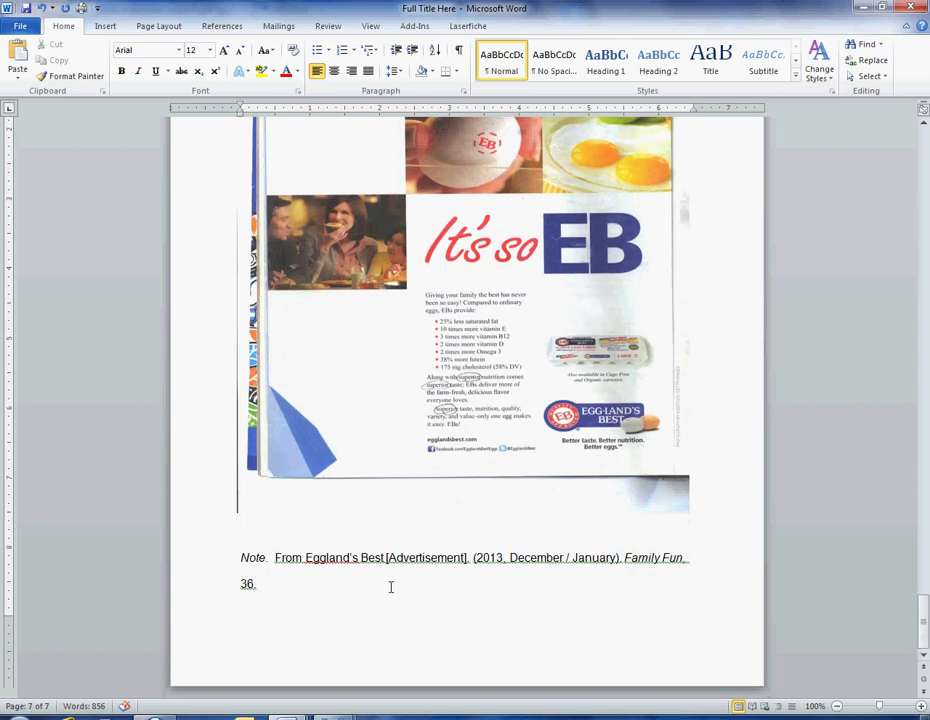
{"action": "scroll", "coordinate": [390, 590], "scroll_direction": "up", "scroll_amount": 5}
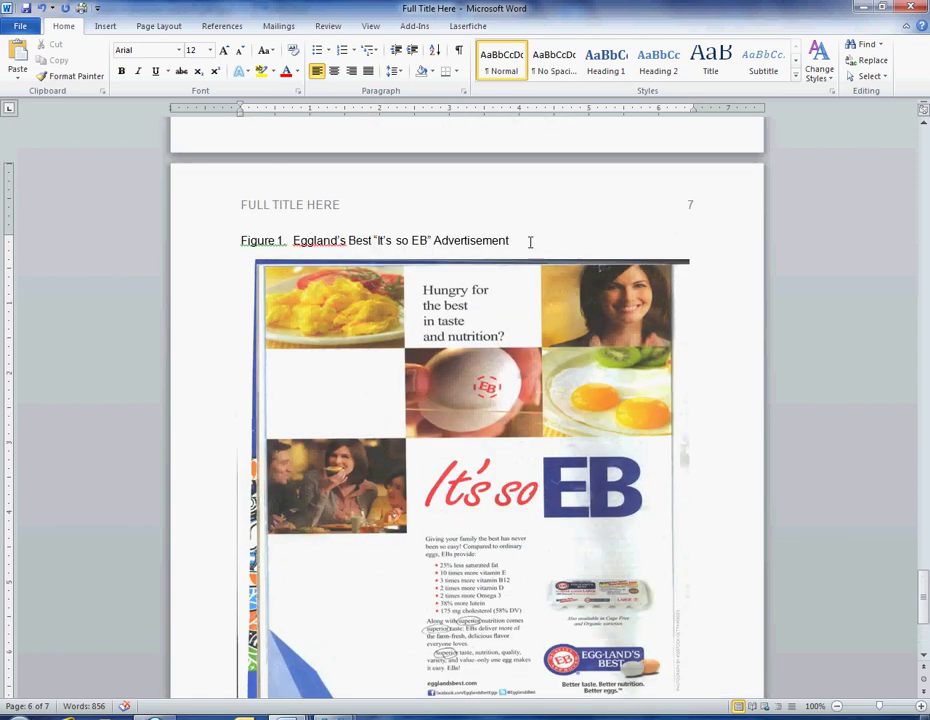
{"action": "left_click", "coordinate": [242, 240]}
{"action": "left_click_drag", "start_coordinate": [242, 240], "coordinate": [289, 241]}
Go up to page 3 and select 'Who knew that Eggland's Best' in the opening paragraph.
{"action": "scroll", "coordinate": [435, 358], "scroll_direction": "down", "scroll_amount": 1}
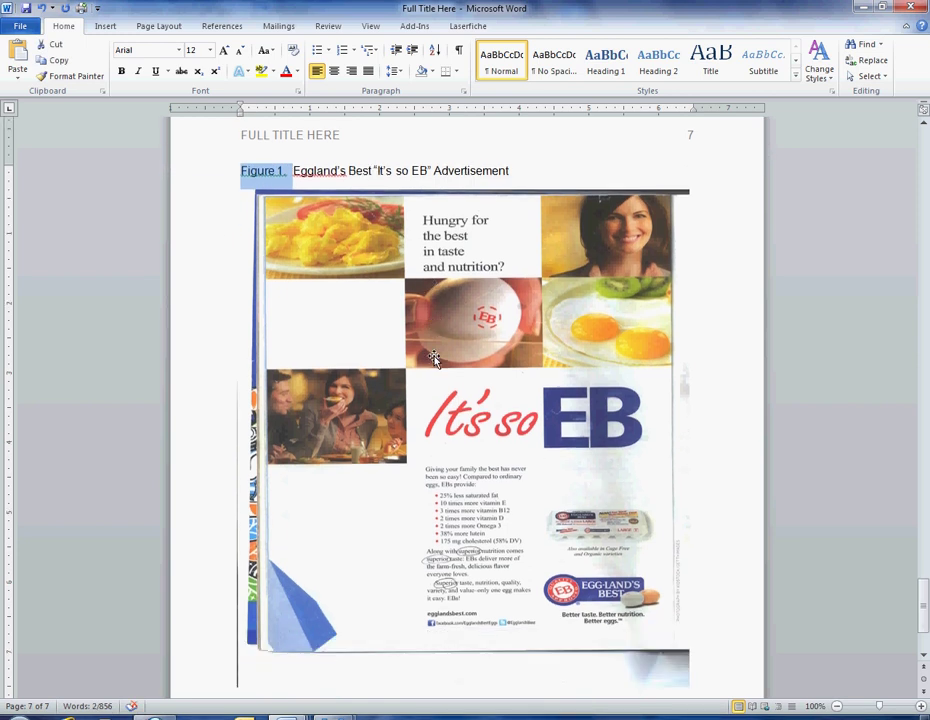
{"action": "scroll", "coordinate": [434, 358], "scroll_direction": "up", "scroll_amount": 15}
{"action": "scroll", "coordinate": [434, 356], "scroll_direction": "up", "scroll_amount": 20}
{"action": "scroll", "coordinate": [434, 356], "scroll_direction": "up", "scroll_amount": 20}
{"action": "scroll", "coordinate": [435, 355], "scroll_direction": "down", "scroll_amount": 1}
{"action": "left_click_drag", "start_coordinate": [473, 354], "coordinate": [604, 365]}
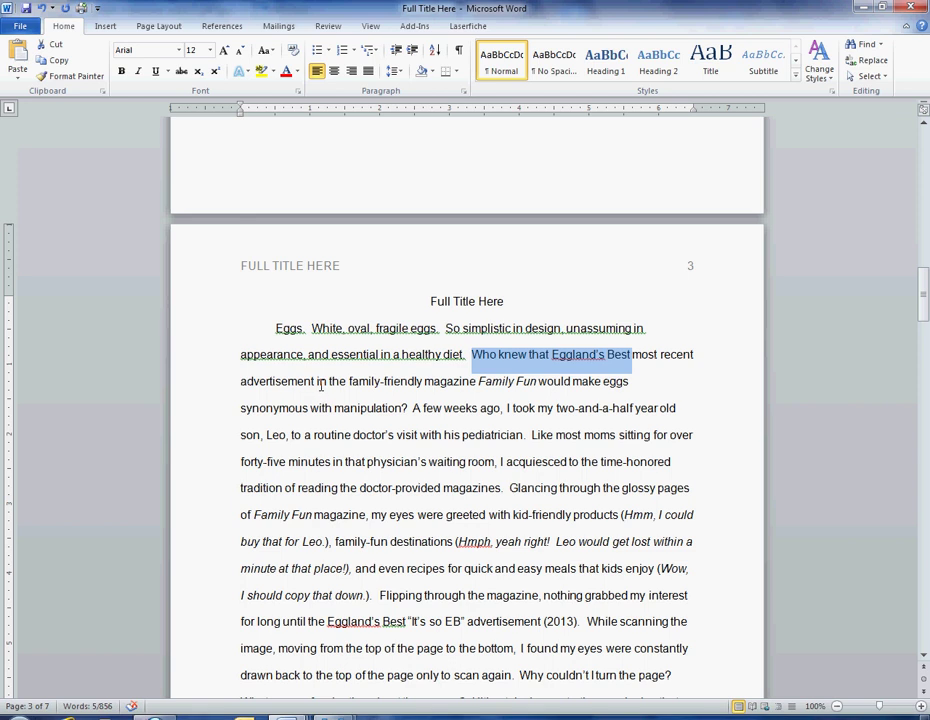
Type '(see Figure 1)' right after 'Family Fun' in page 3's opening paragraph.
{"action": "left_click", "coordinate": [540, 382]}
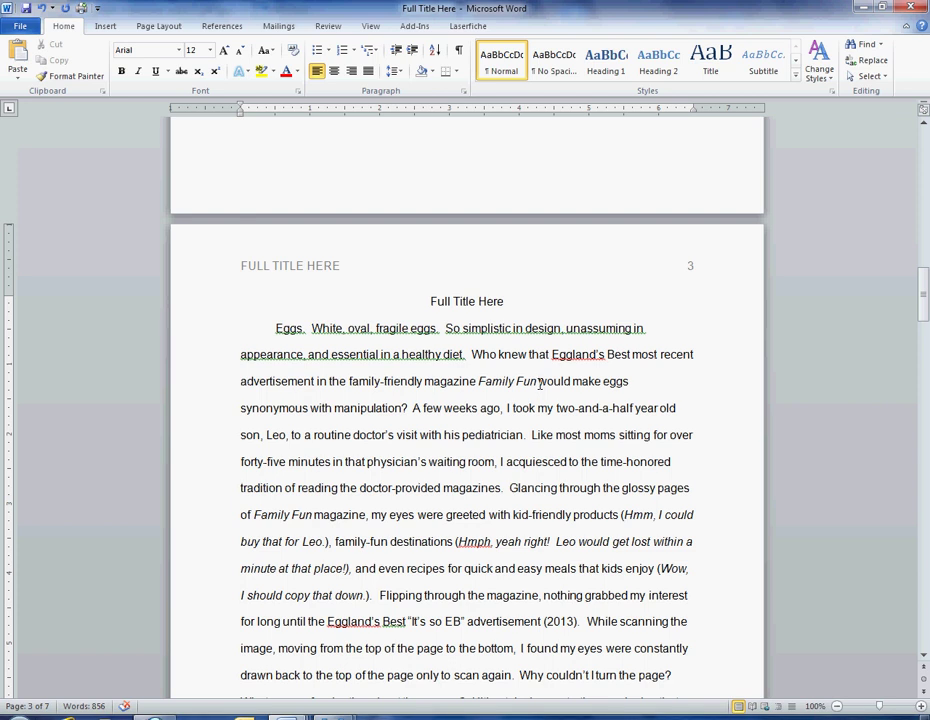
{"action": "type", "text": "(se"}
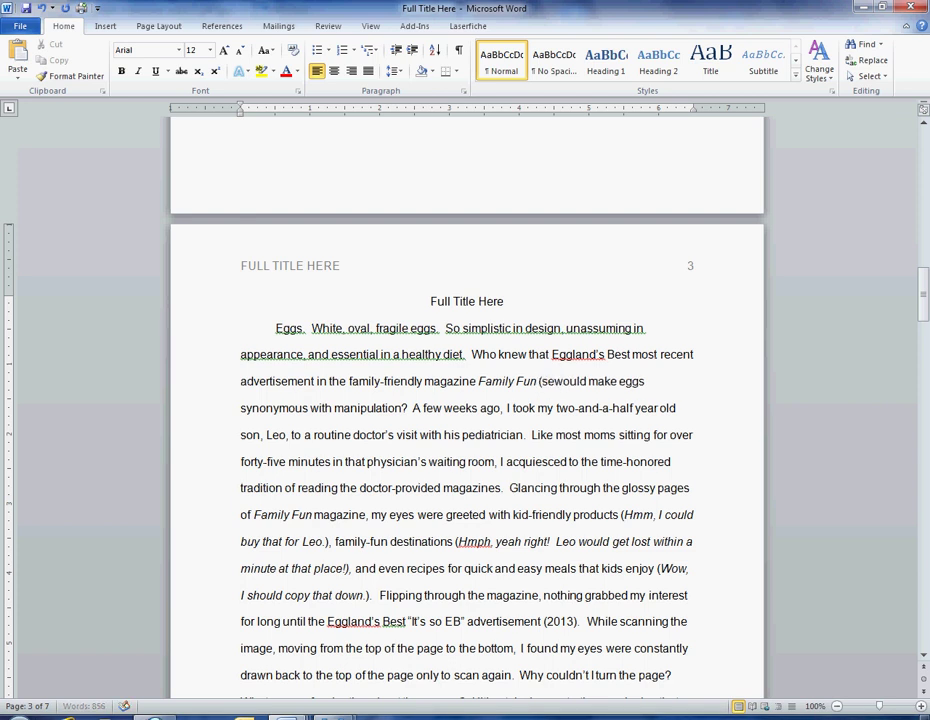
{"action": "type", "text": "e Figure 1"}
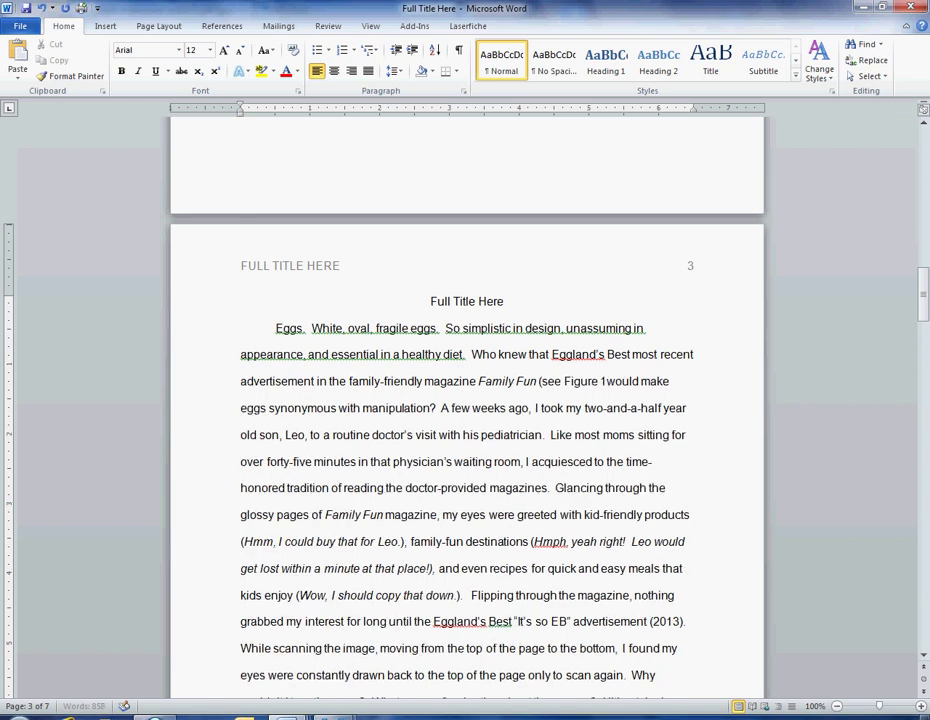
{"action": "type", "text": ")"}
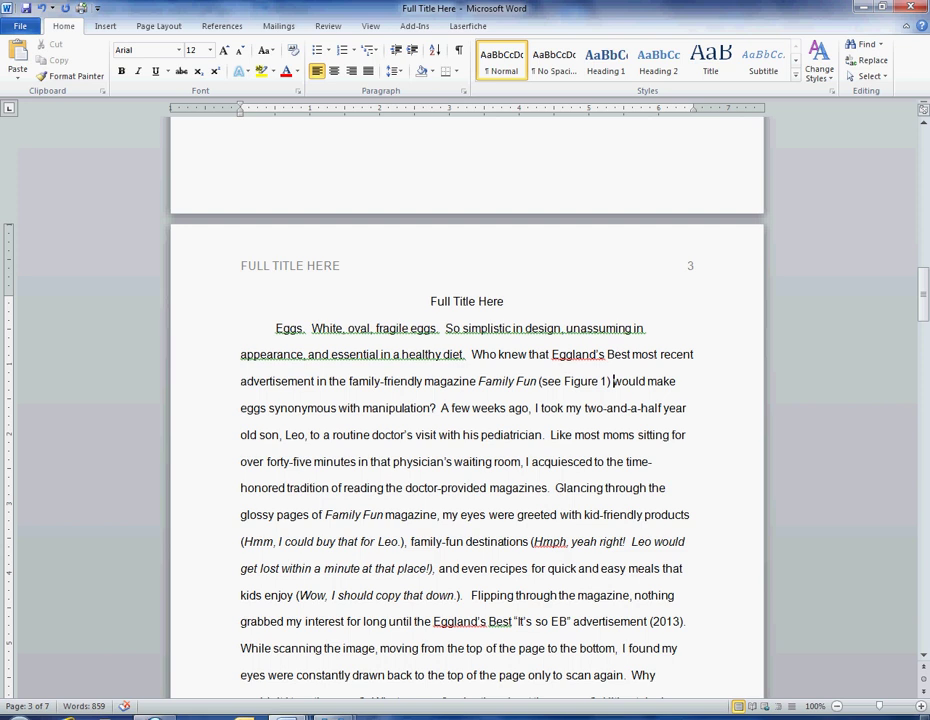
Check the Figure 1 caption and advertisement image on page 7, then save the paper.
{"action": "left_click_drag", "start_coordinate": [924, 300], "coordinate": [925, 582]}
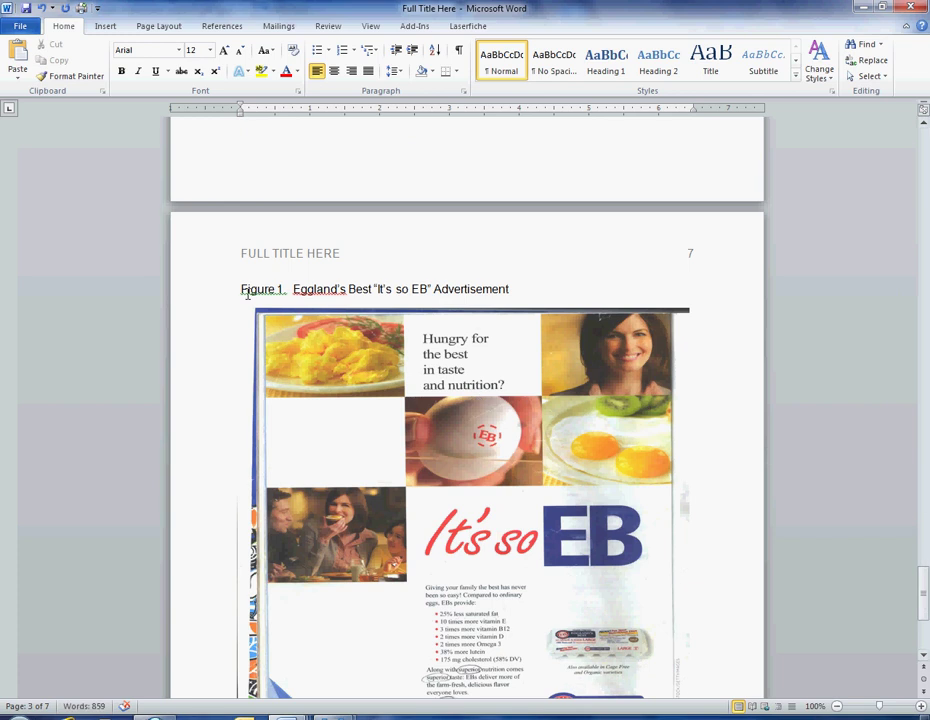
{"action": "left_click_drag", "start_coordinate": [247, 292], "coordinate": [498, 332]}
{"action": "left_click", "coordinate": [505, 380]}
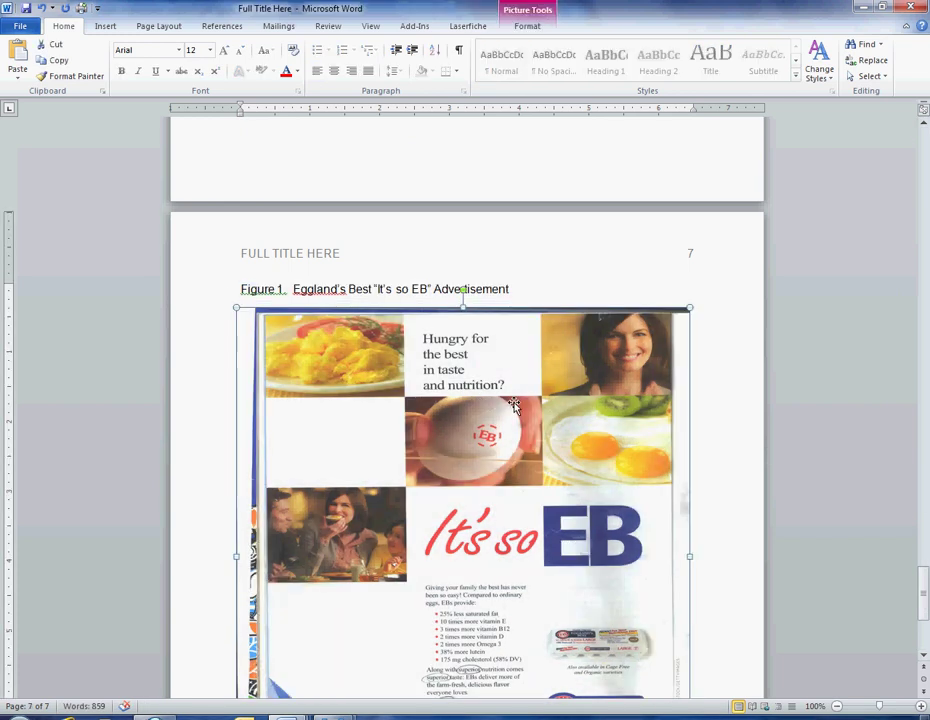
{"action": "left_click", "coordinate": [731, 470]}
{"action": "scroll", "coordinate": [731, 482], "scroll_direction": "down", "scroll_amount": 5}
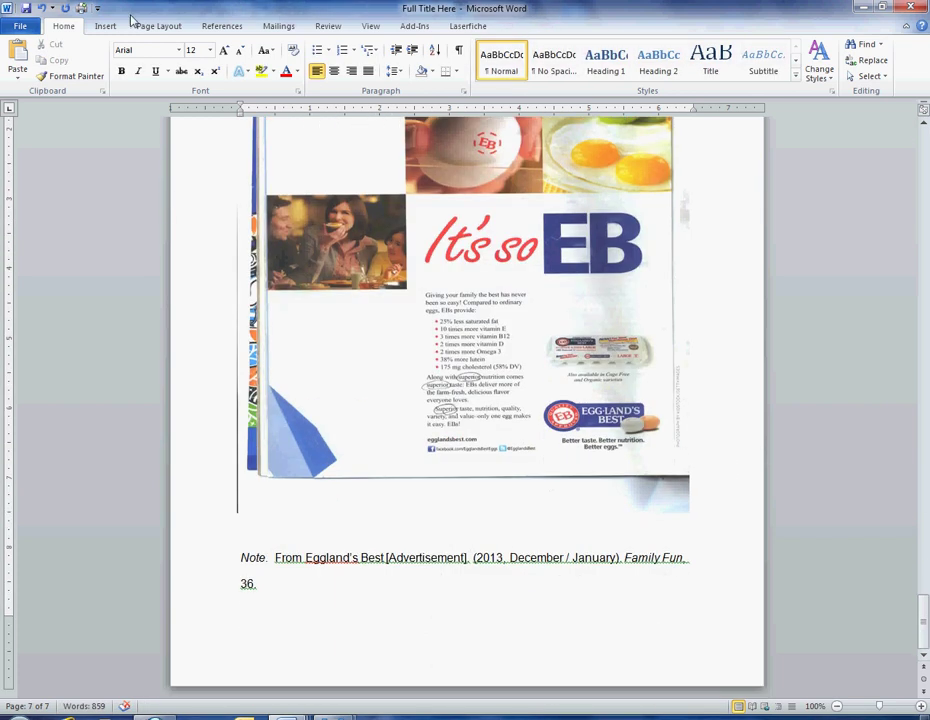
{"action": "left_click", "coordinate": [26, 9]}
Switch to the APA sample experiment paper PDF in Firefox.
{"action": "scroll", "coordinate": [380, 330], "scroll_direction": "up", "scroll_amount": 15}
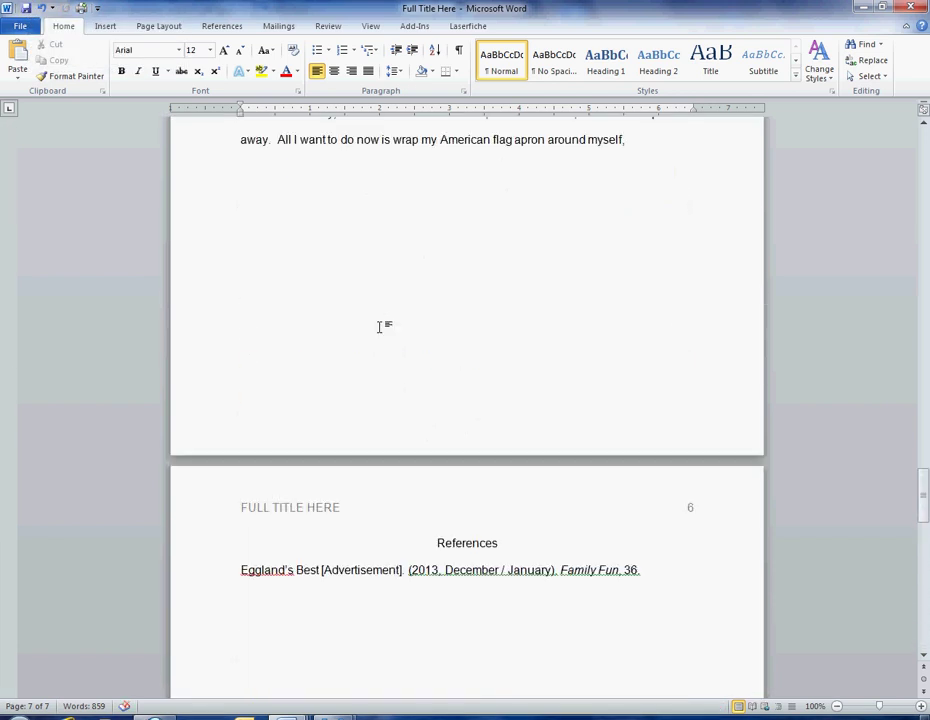
{"action": "scroll", "coordinate": [380, 327], "scroll_direction": "up", "scroll_amount": 5}
{"action": "scroll", "coordinate": [380, 327], "scroll_direction": "down", "scroll_amount": 20}
{"action": "scroll", "coordinate": [380, 330], "scroll_direction": "down", "scroll_amount": 4}
{"action": "scroll", "coordinate": [380, 330], "scroll_direction": "up", "scroll_amount": 1}
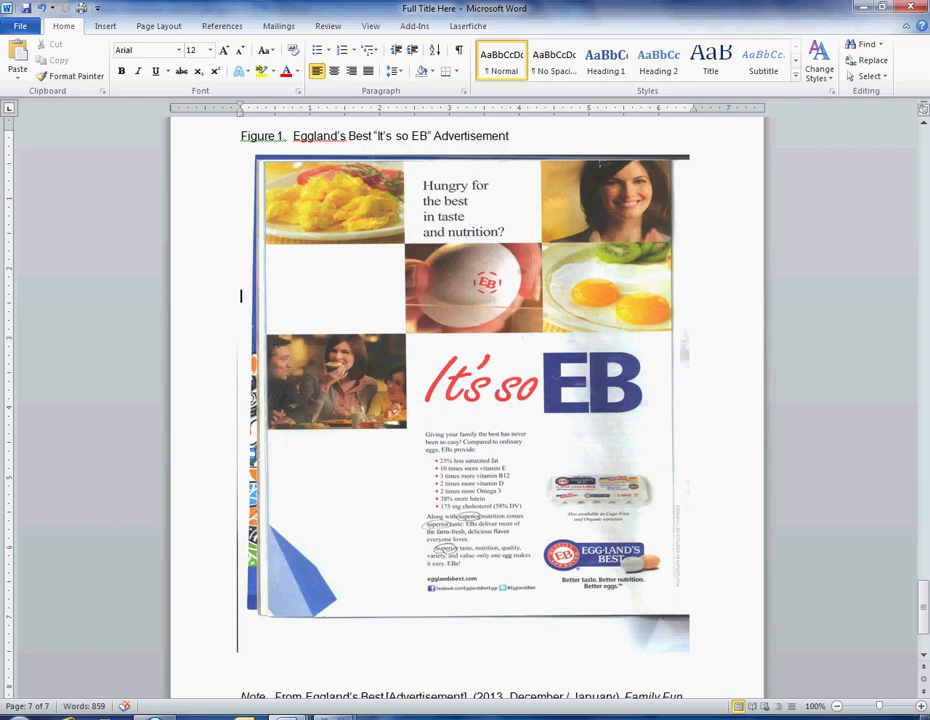
{"action": "key", "text": "alt+Tab"}
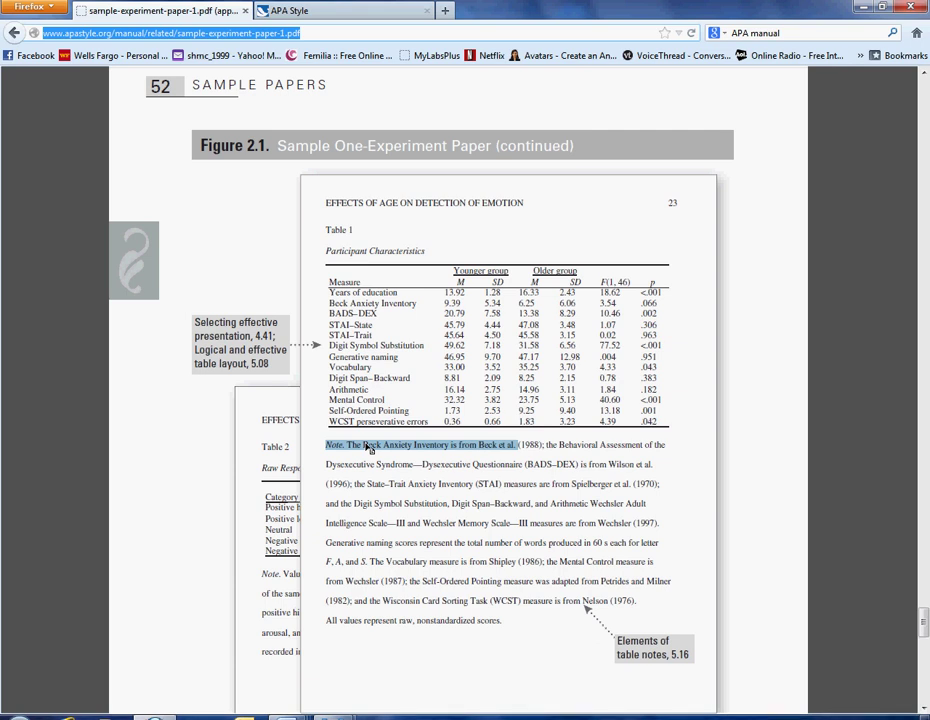
Show the APA Style home page tab in Firefox, then return to the Word paper.
{"action": "left_click", "coordinate": [340, 13]}
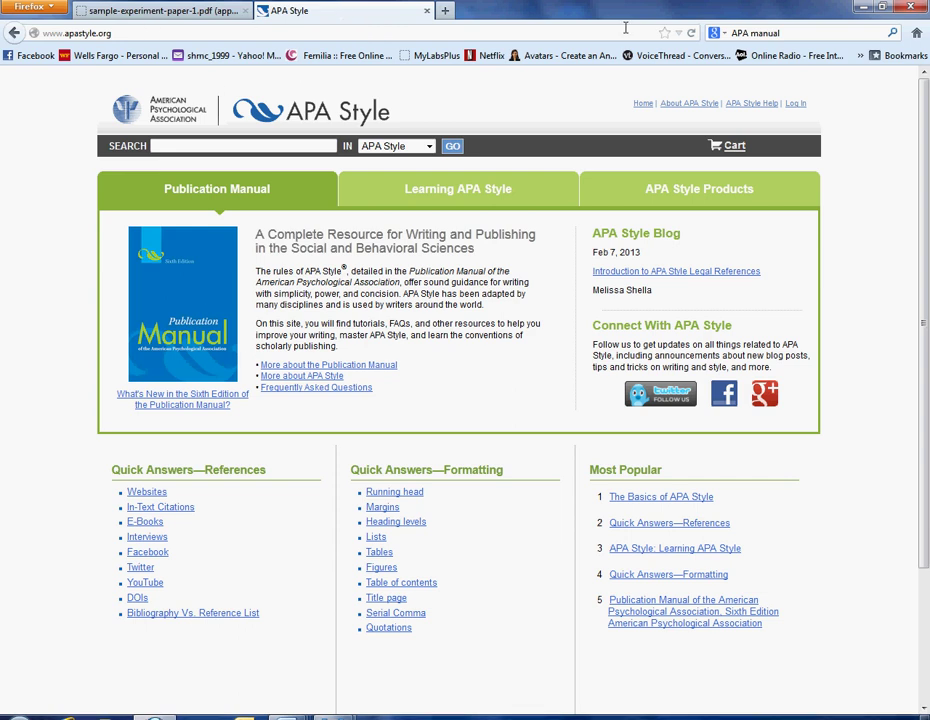
{"action": "key", "text": "alt+Tab"}
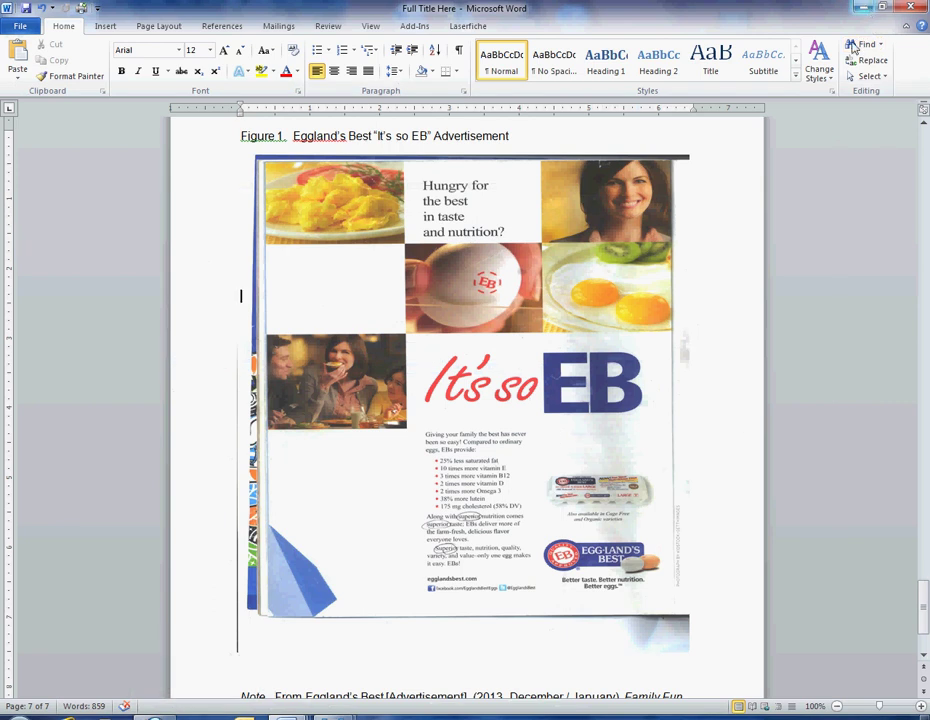
Scroll from the Figure 1 page back up to the paper's title page.
{"action": "scroll", "coordinate": [780, 330], "scroll_direction": "up", "scroll_amount": 7}
{"action": "scroll", "coordinate": [760, 355], "scroll_direction": "down", "scroll_amount": 15}
{"action": "scroll", "coordinate": [756, 357], "scroll_direction": "up", "scroll_amount": 20}
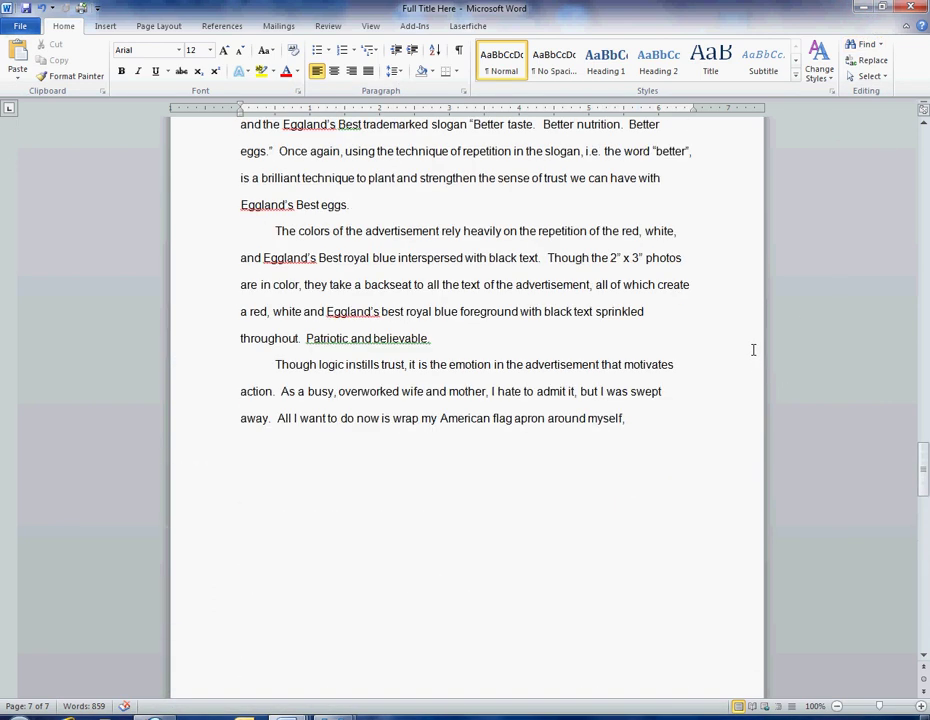
{"action": "scroll", "coordinate": [753, 349], "scroll_direction": "up", "scroll_amount": 12}
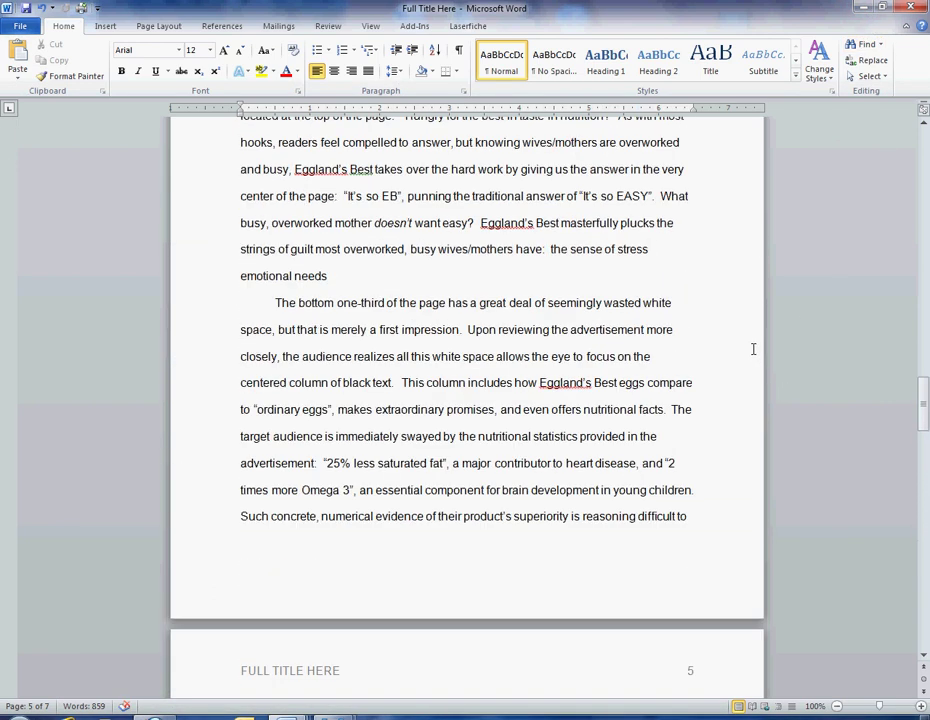
{"action": "scroll", "coordinate": [753, 349], "scroll_direction": "up", "scroll_amount": 15}
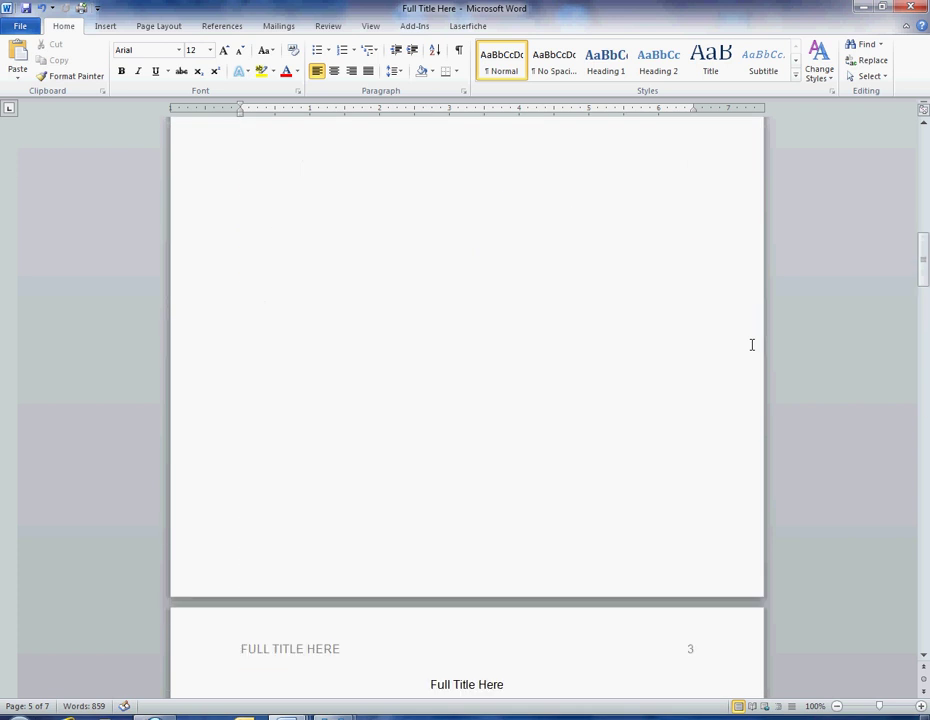
{"action": "scroll", "coordinate": [750, 340], "scroll_direction": "up", "scroll_amount": 15}
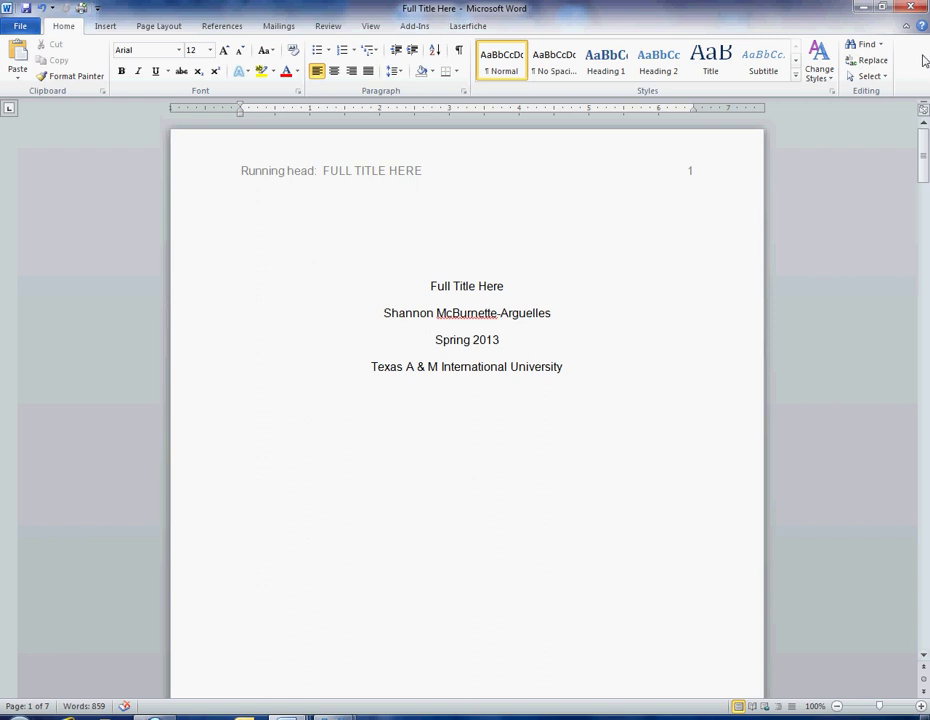
Close the finished paper and bring up the 'APA + Images: A How-To on Microsoft Word' Document1 window.
{"action": "left_click", "coordinate": [907, 10]}
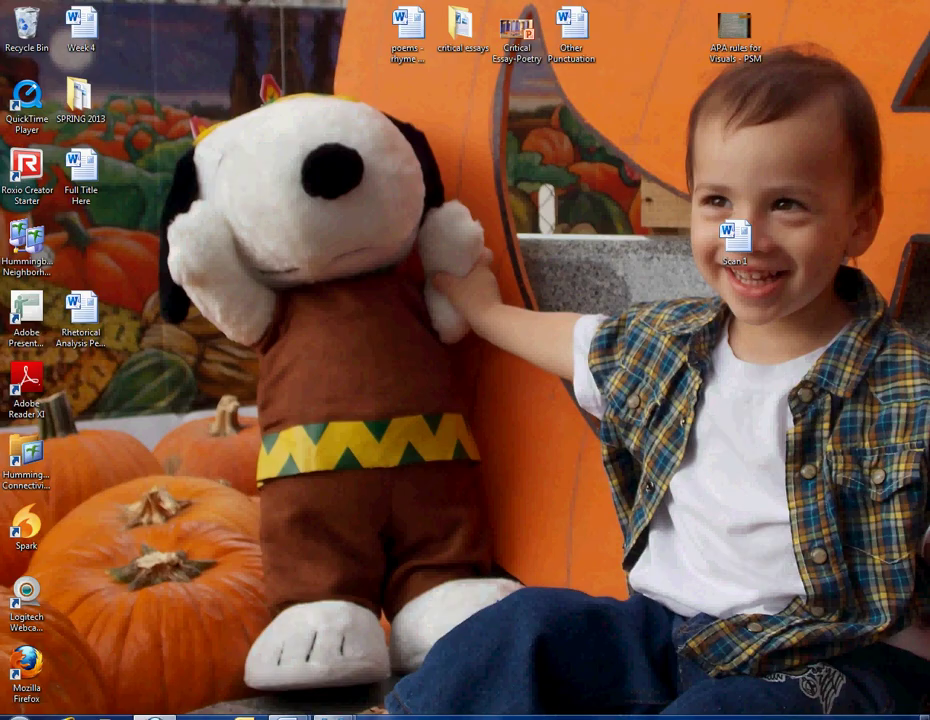
{"action": "mouse_move", "coordinate": [288, 716]}
{"action": "left_click", "coordinate": [356, 632]}
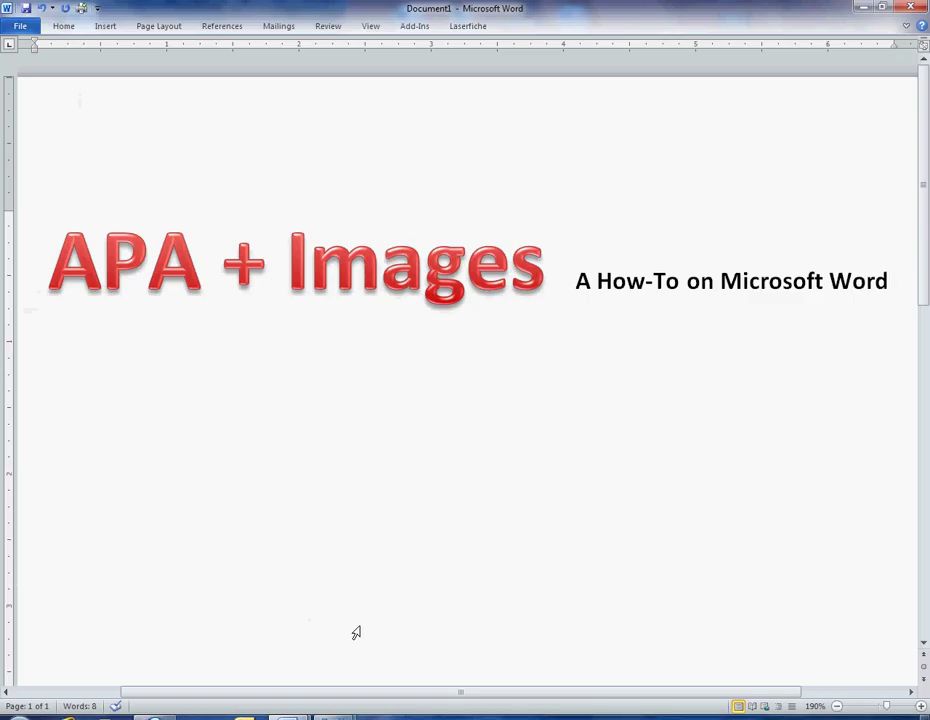